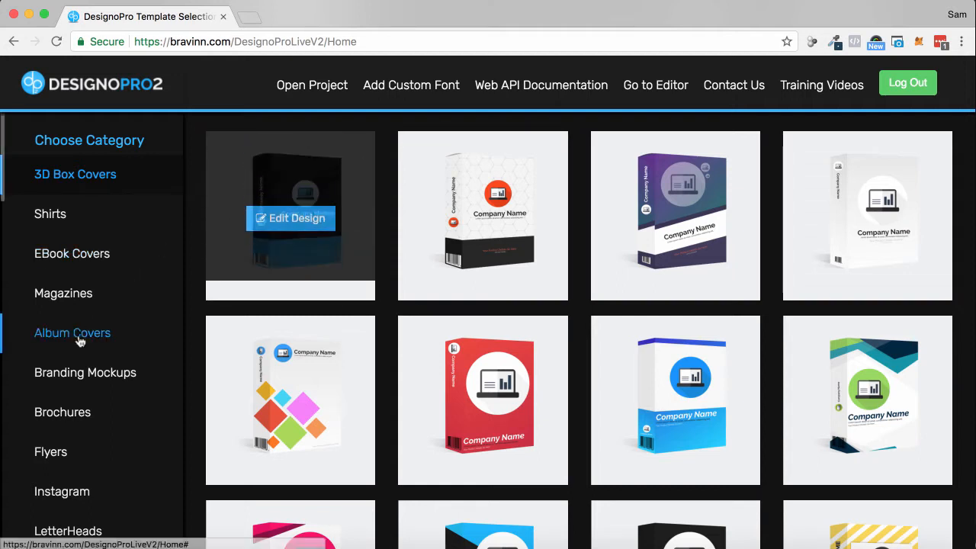
- Look through the full list of template categories and the 3D Box Covers designs
{"action": "scroll", "coordinate": [171, 276], "scroll_direction": "down", "scroll_amount": 2}
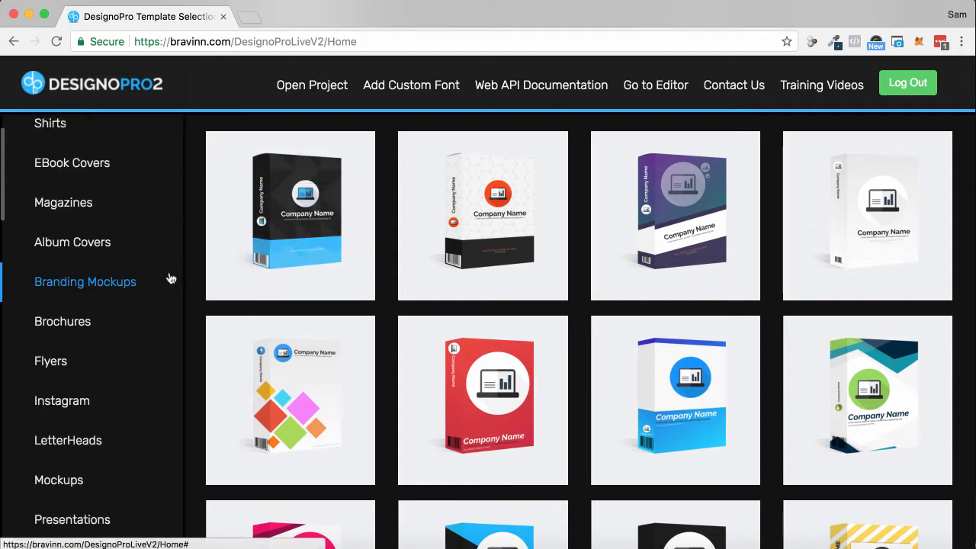
{"action": "scroll", "coordinate": [173, 274], "scroll_direction": "up", "scroll_amount": 2}
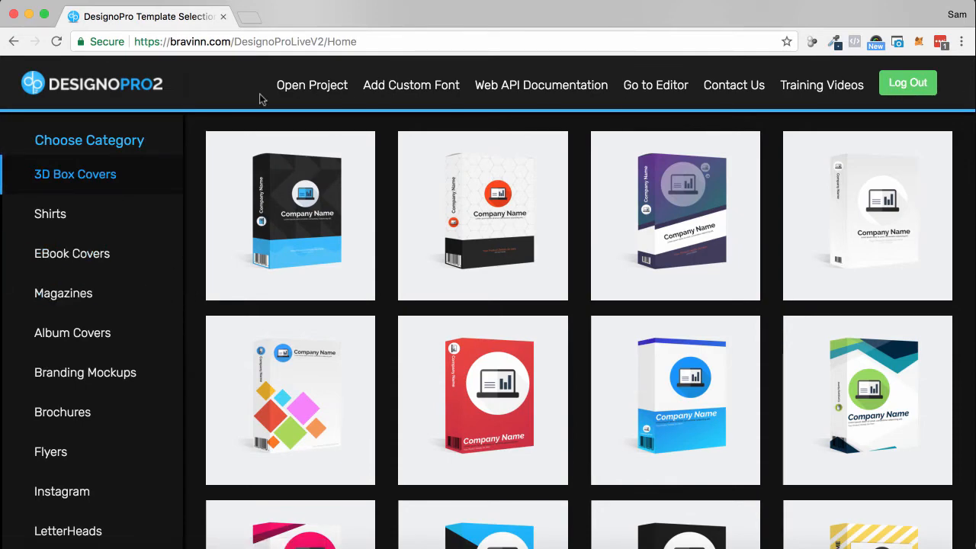
{"action": "scroll", "coordinate": [80, 272], "scroll_direction": "down", "scroll_amount": 15}
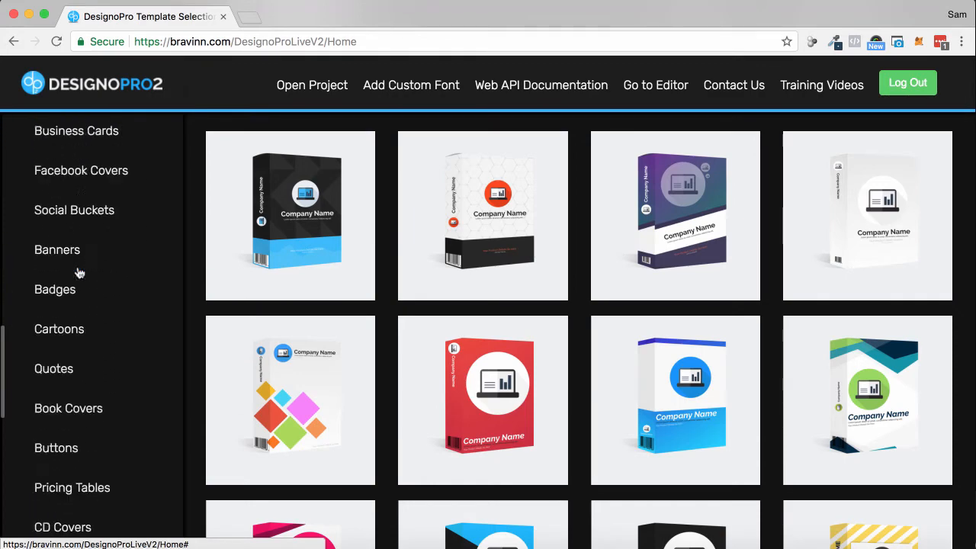
{"action": "scroll", "coordinate": [79, 272], "scroll_direction": "down", "scroll_amount": 12}
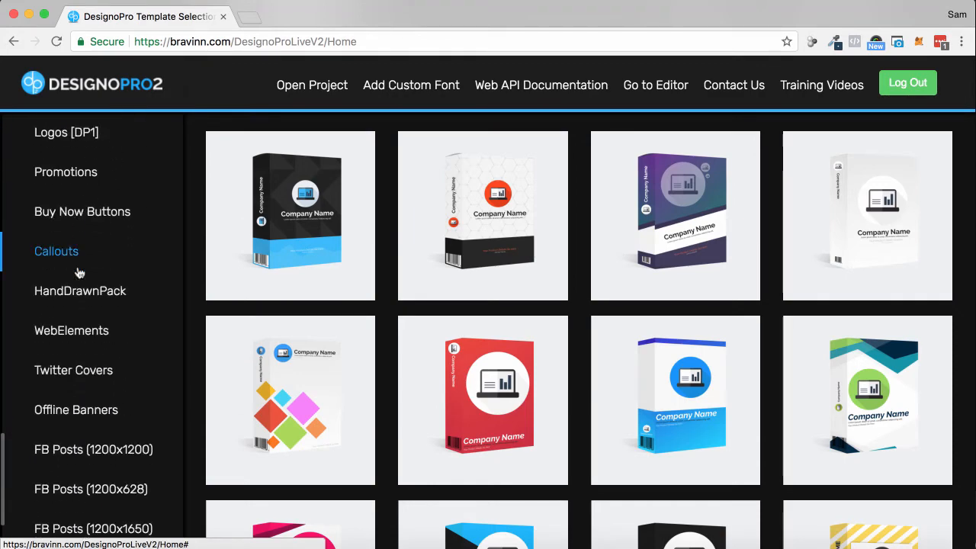
{"action": "scroll", "coordinate": [85, 280], "scroll_direction": "up", "scroll_amount": 15}
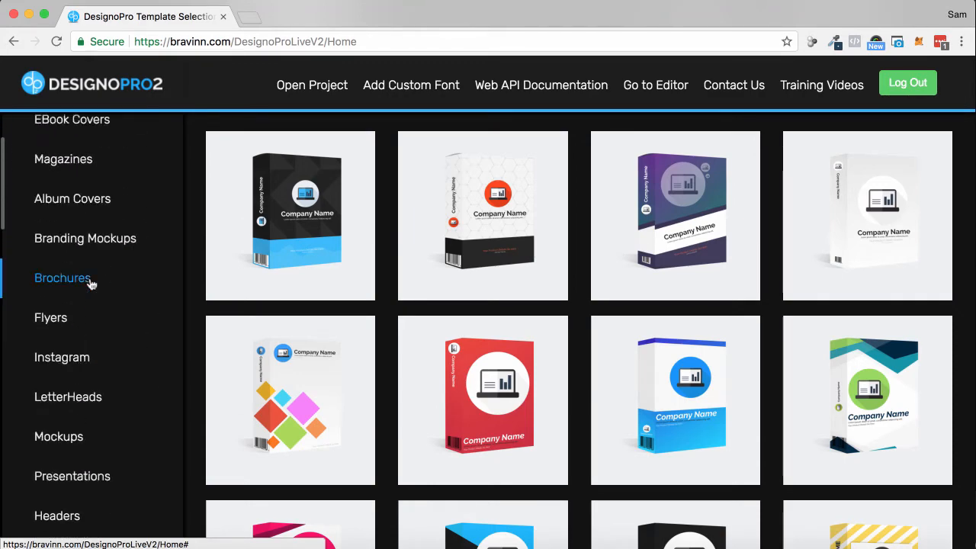
{"action": "scroll", "coordinate": [89, 284], "scroll_direction": "up", "scroll_amount": 5}
{"action": "scroll", "coordinate": [553, 224], "scroll_direction": "down", "scroll_amount": 5}
{"action": "scroll", "coordinate": [552, 226], "scroll_direction": "up", "scroll_amount": 2}
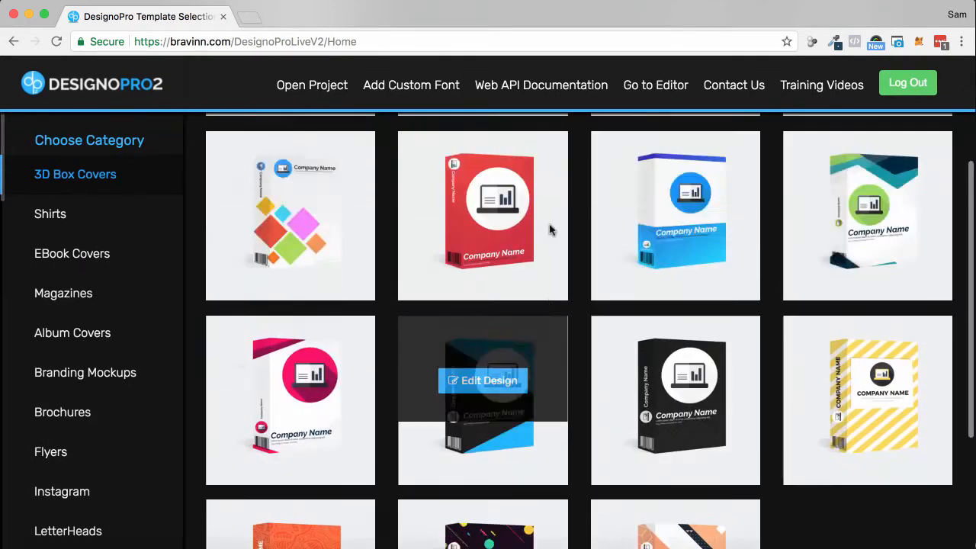
{"action": "scroll", "coordinate": [550, 229], "scroll_direction": "up", "scroll_amount": 3}
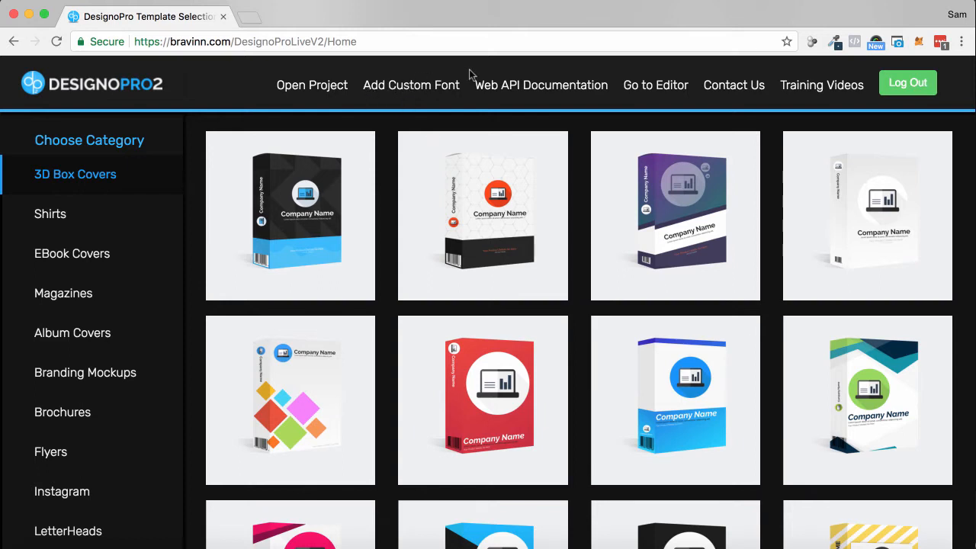
- Open the Web API Documentation in a separate tab and read through its search URL, parameters and example
{"action": "right_click", "coordinate": [497, 82]}
{"action": "left_click", "coordinate": [495, 87]}
{"action": "left_click", "coordinate": [495, 87]}
{"action": "scroll", "coordinate": [352, 171], "scroll_direction": "down", "scroll_amount": 1}
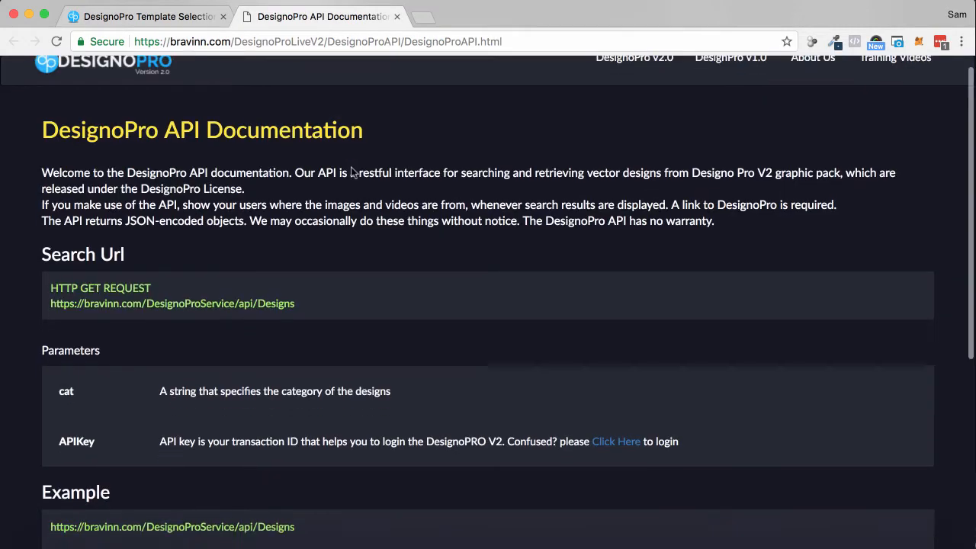
{"action": "scroll", "coordinate": [316, 181], "scroll_direction": "down", "scroll_amount": 3}
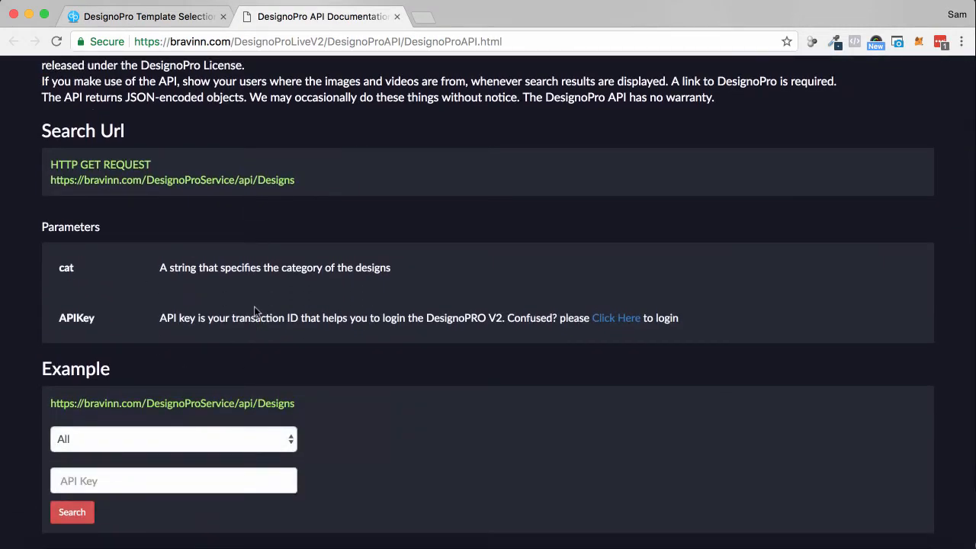
- Return to the template selection page, view the Shirts and EBook Covers templates, and look through the remaining categories
{"action": "left_click", "coordinate": [183, 16]}
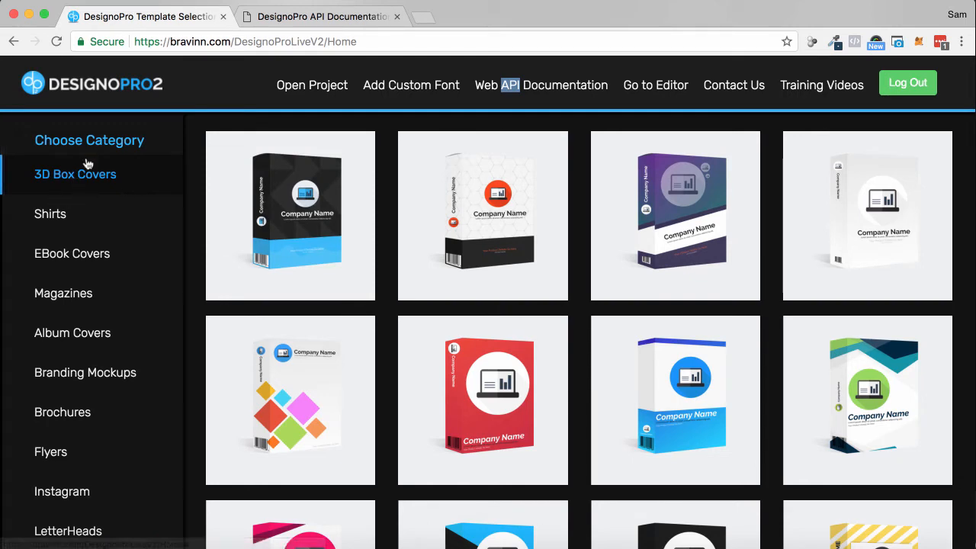
{"action": "left_click", "coordinate": [48, 214]}
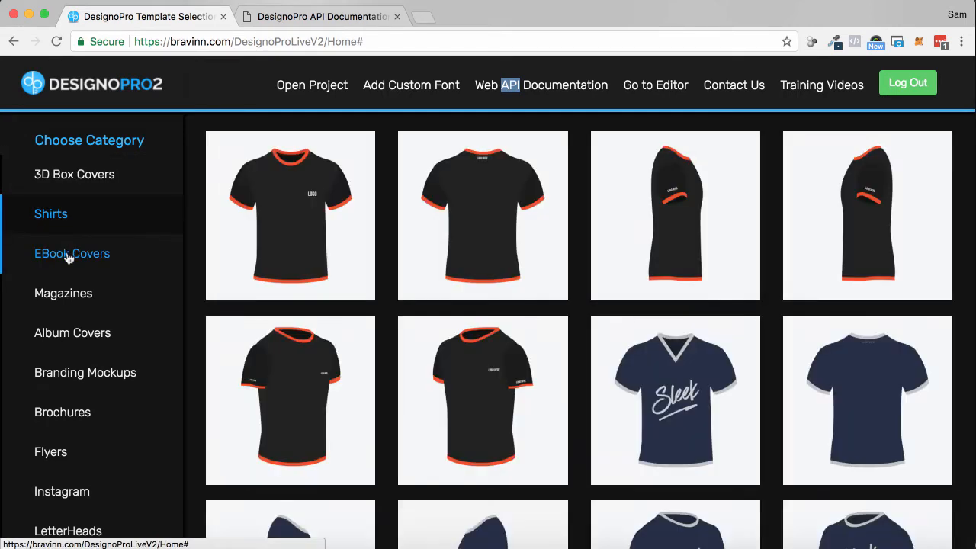
{"action": "left_click", "coordinate": [67, 258]}
{"action": "scroll", "coordinate": [100, 244], "scroll_direction": "down", "scroll_amount": 3}
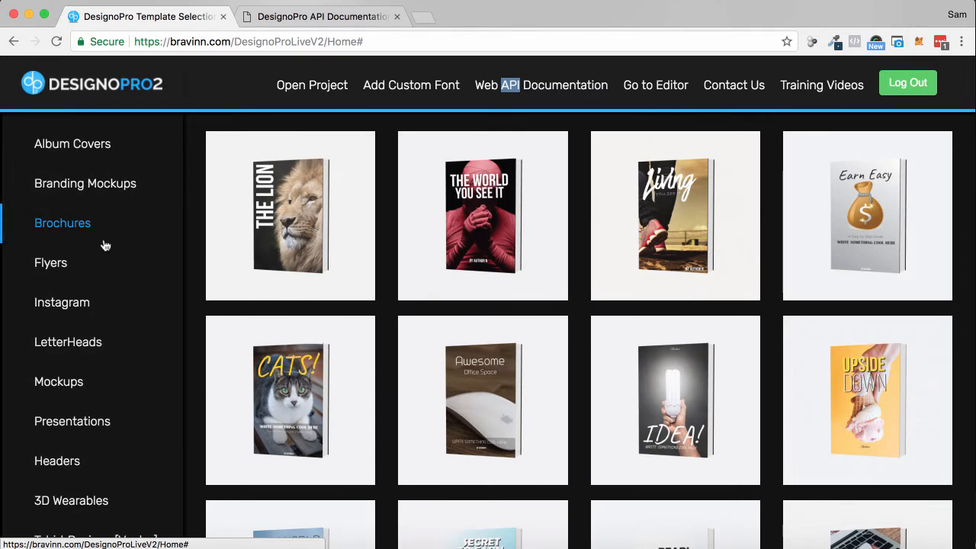
{"action": "scroll", "coordinate": [106, 245], "scroll_direction": "down", "scroll_amount": 5}
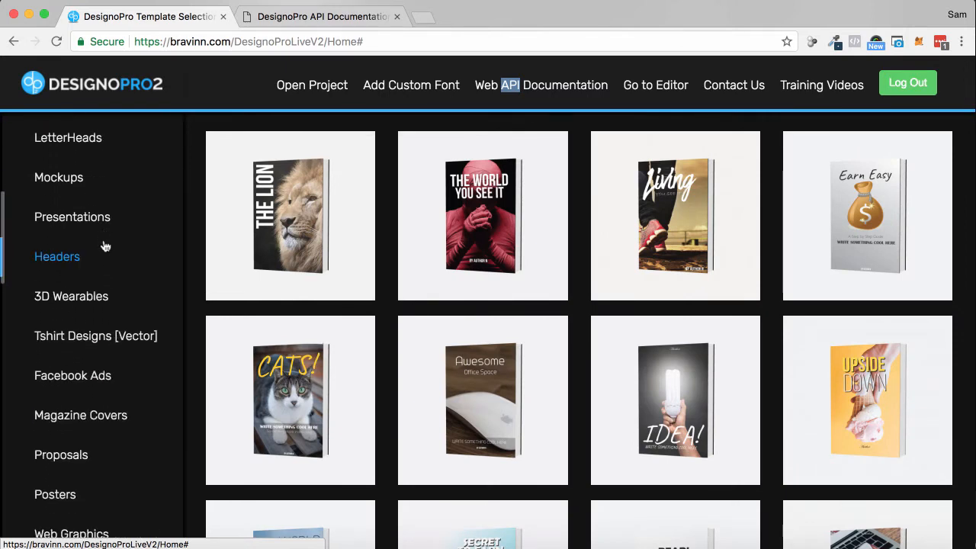
{"action": "scroll", "coordinate": [105, 245], "scroll_direction": "down", "scroll_amount": 11}
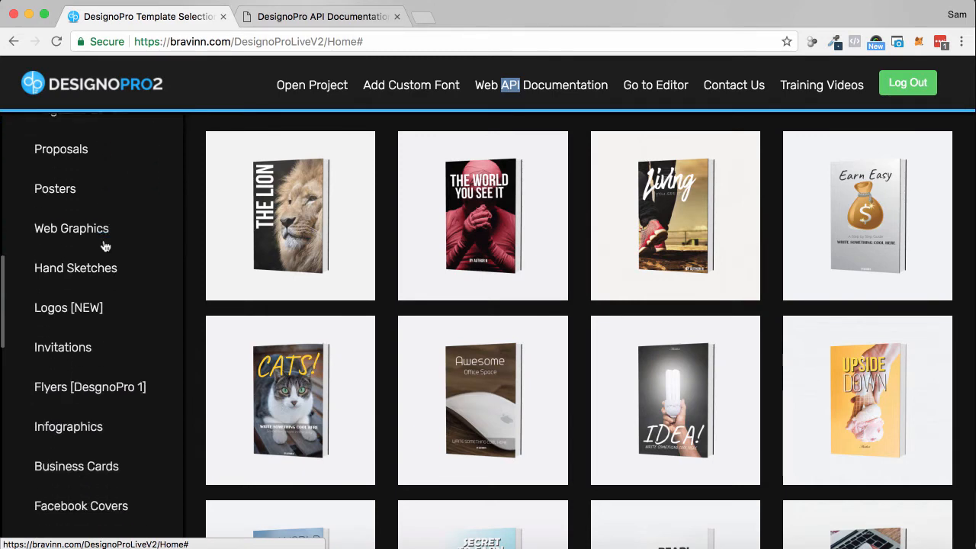
{"action": "scroll", "coordinate": [106, 246], "scroll_direction": "down", "scroll_amount": 15}
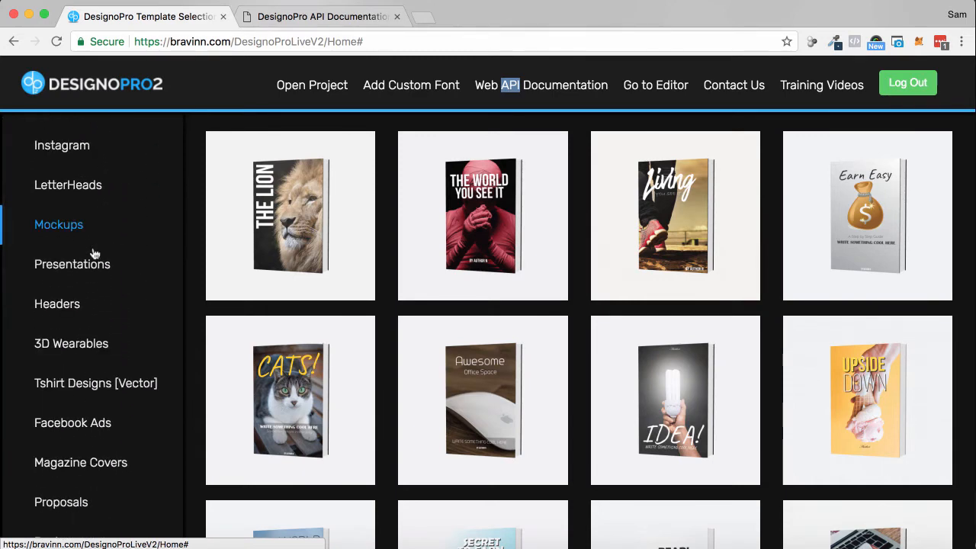
- Show the 3D Wearables category and look through all of its garment templates
{"action": "left_click", "coordinate": [77, 341]}
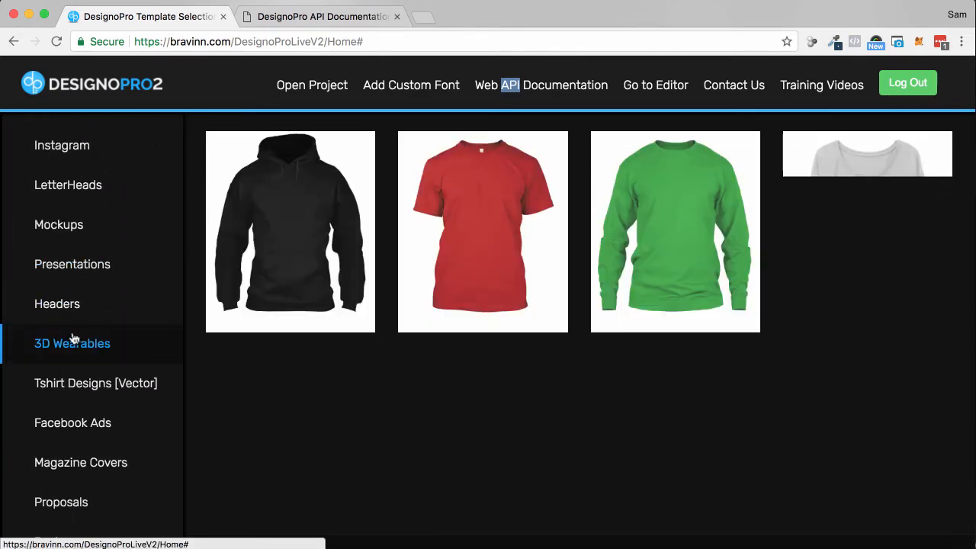
{"action": "scroll", "coordinate": [815, 235], "scroll_direction": "down", "scroll_amount": 8}
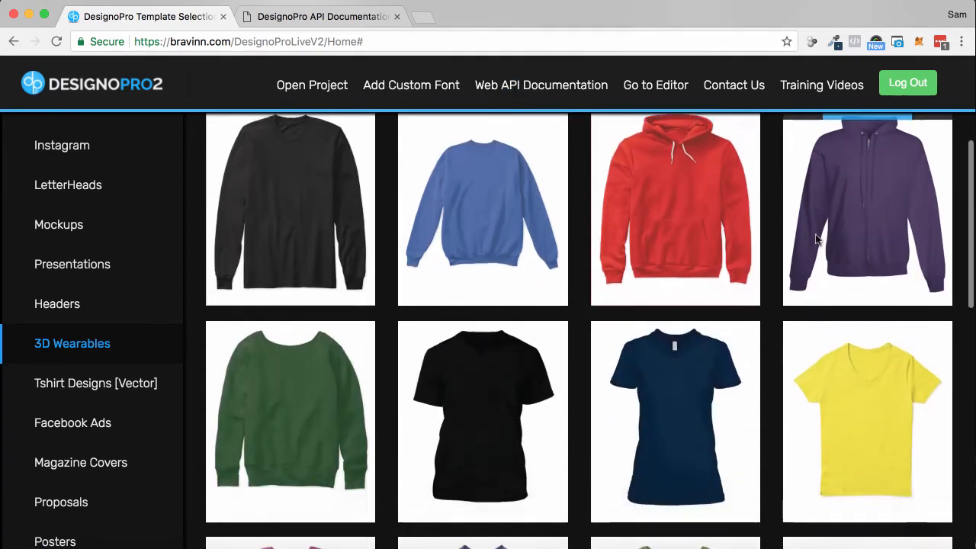
{"action": "scroll", "coordinate": [815, 237], "scroll_direction": "down", "scroll_amount": 5}
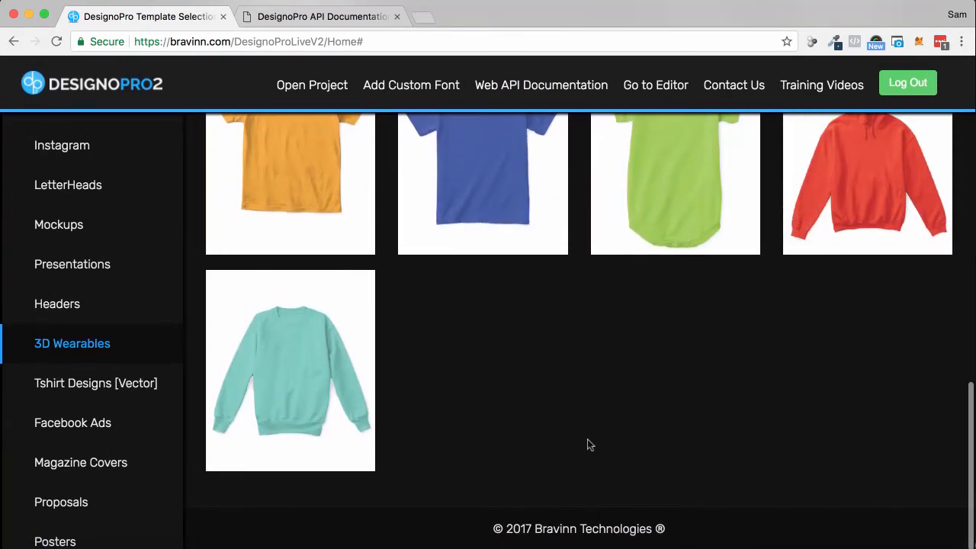
{"action": "scroll", "coordinate": [588, 444], "scroll_direction": "up", "scroll_amount": 5}
{"action": "scroll", "coordinate": [428, 232], "scroll_direction": "up", "scroll_amount": 7}
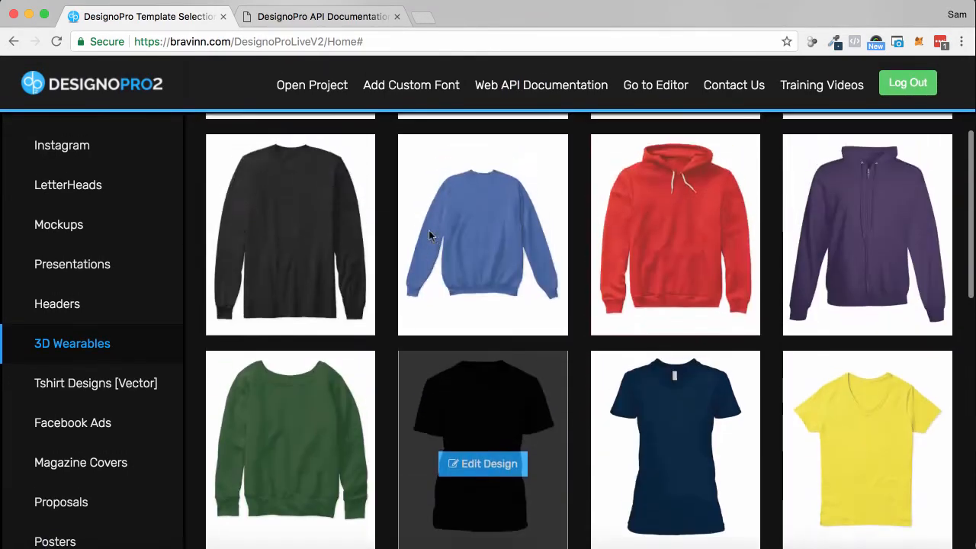
{"action": "scroll", "coordinate": [429, 236], "scroll_direction": "up", "scroll_amount": 1}
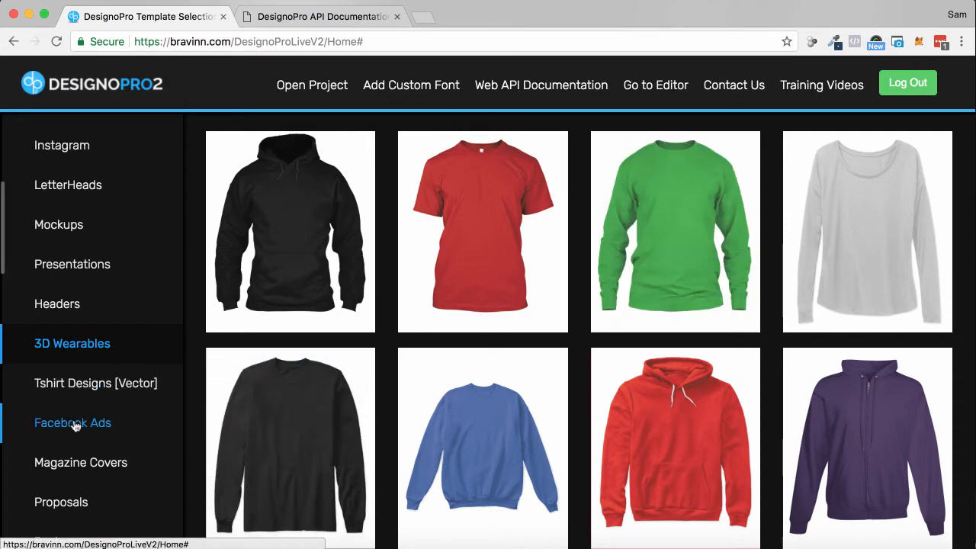
- View the templates in the Facebook Ads, Logos [NEW] and Branding Mockups categories
{"action": "left_click", "coordinate": [74, 424]}
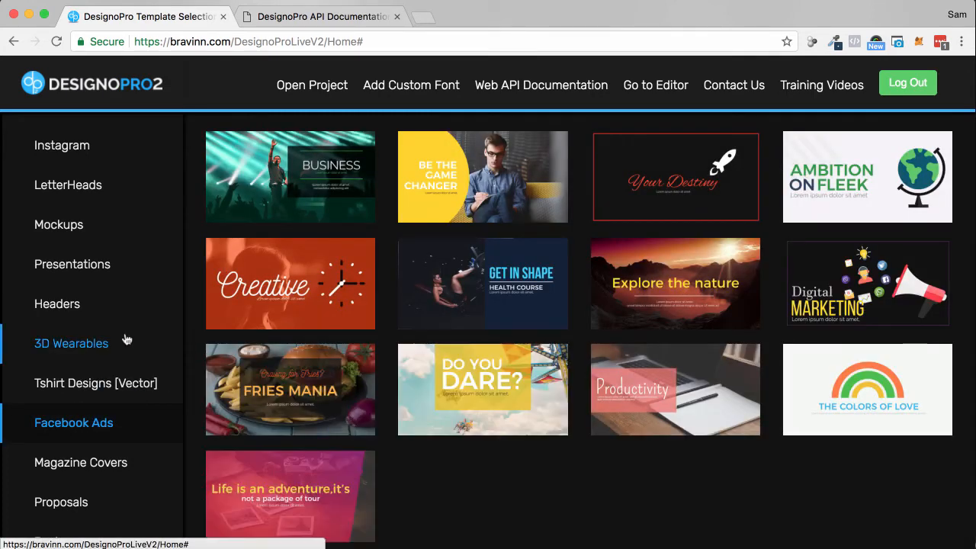
{"action": "scroll", "coordinate": [126, 338], "scroll_direction": "down", "scroll_amount": 3}
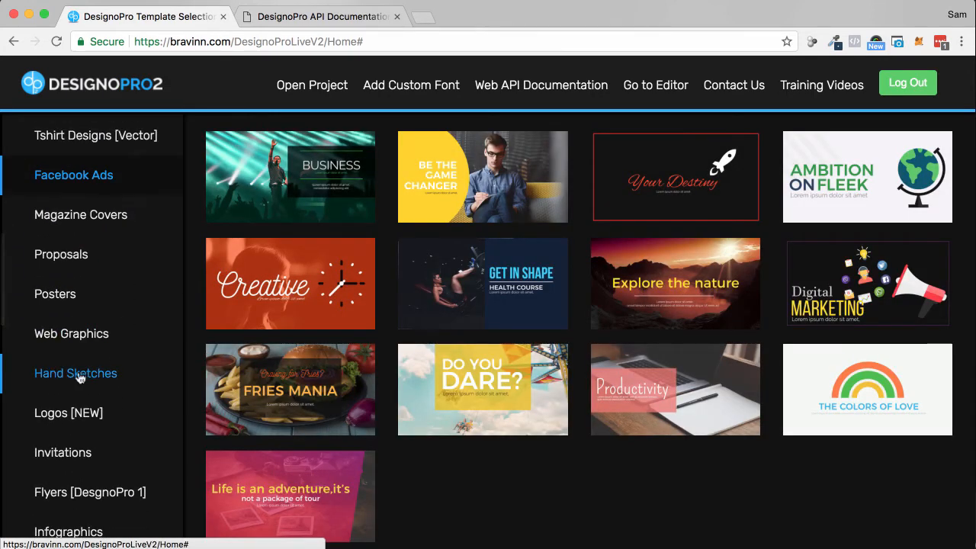
{"action": "left_click", "coordinate": [64, 414]}
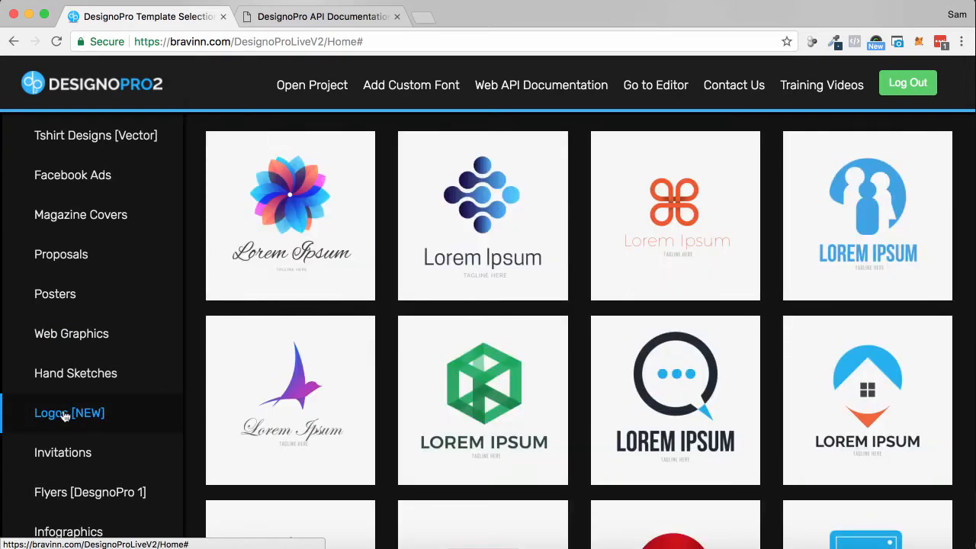
{"action": "scroll", "coordinate": [65, 415], "scroll_direction": "down", "scroll_amount": 3}
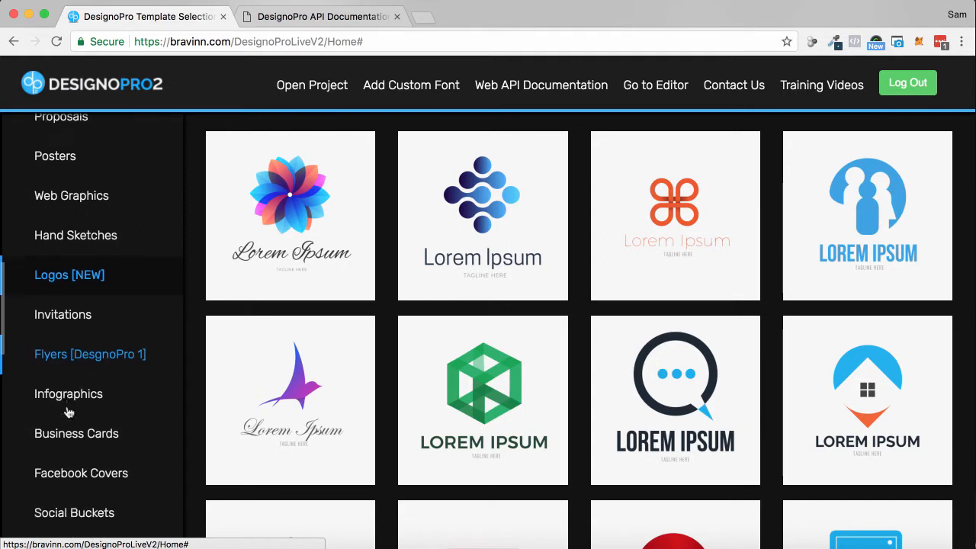
{"action": "scroll", "coordinate": [69, 412], "scroll_direction": "down", "scroll_amount": 2}
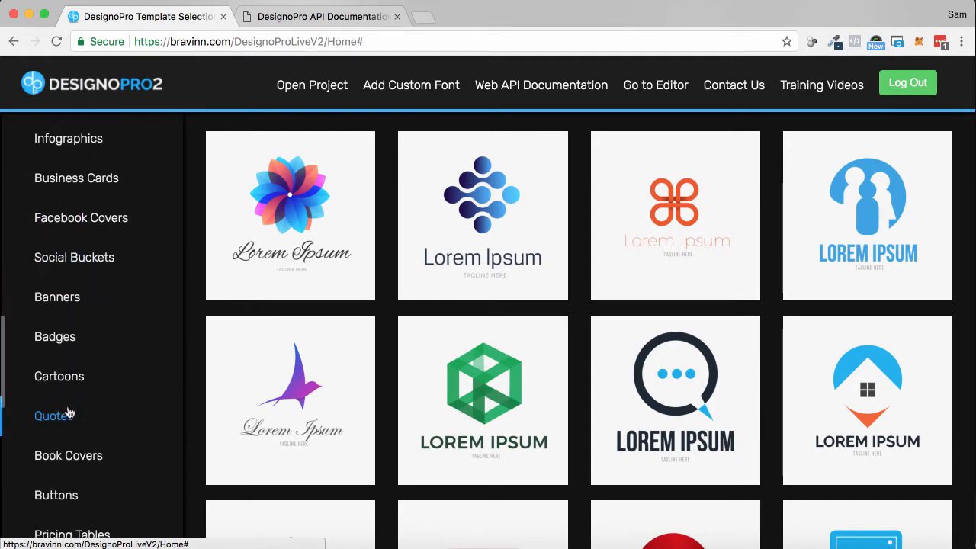
{"action": "scroll", "coordinate": [69, 412], "scroll_direction": "up", "scroll_amount": 10}
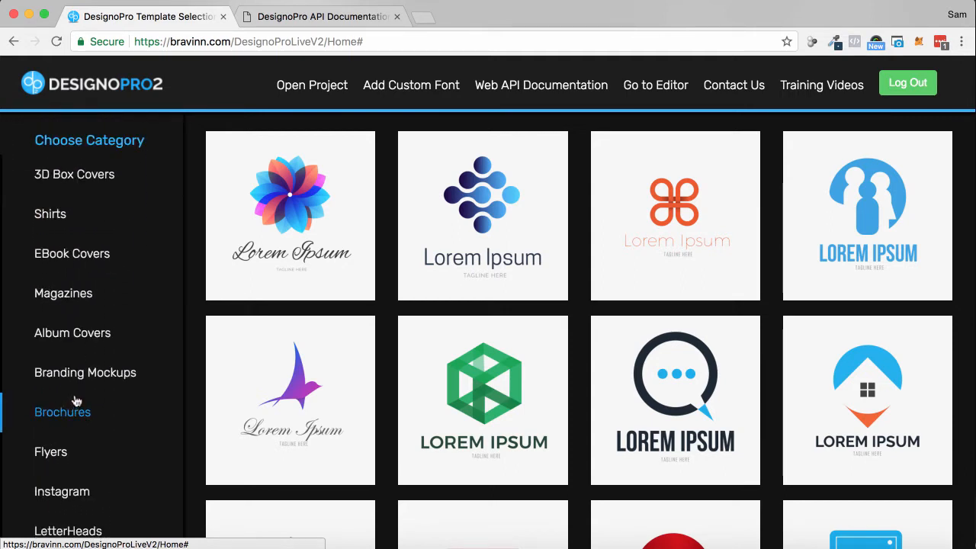
{"action": "left_click", "coordinate": [86, 379]}
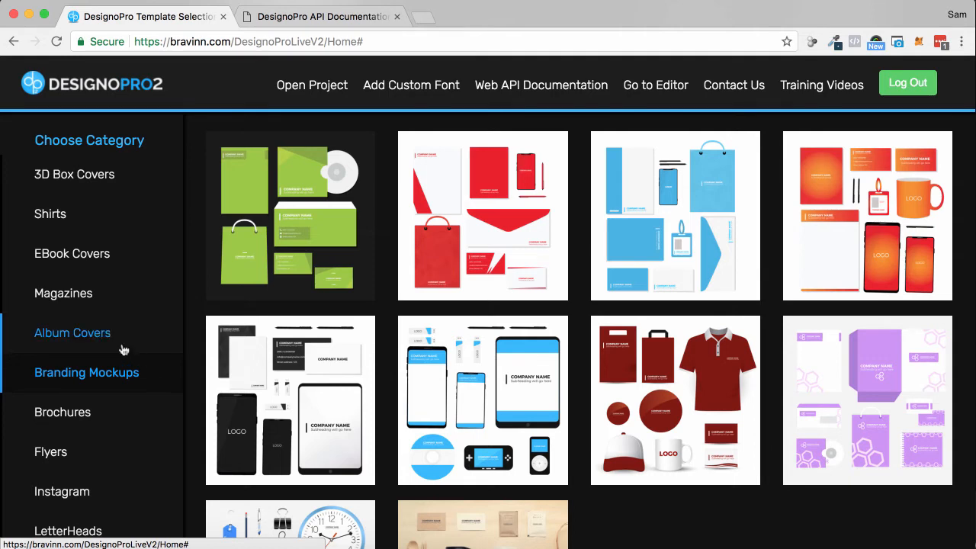
- Show the Instagram category and open the "Doing – Where there is will there is a way" template in the editor
{"action": "scroll", "coordinate": [80, 347], "scroll_direction": "down", "scroll_amount": 3}
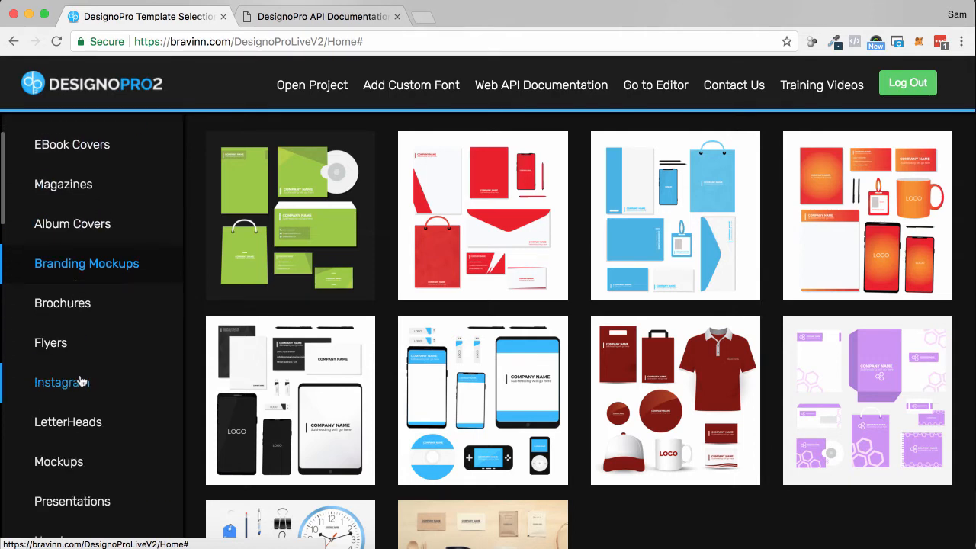
{"action": "left_click", "coordinate": [83, 381]}
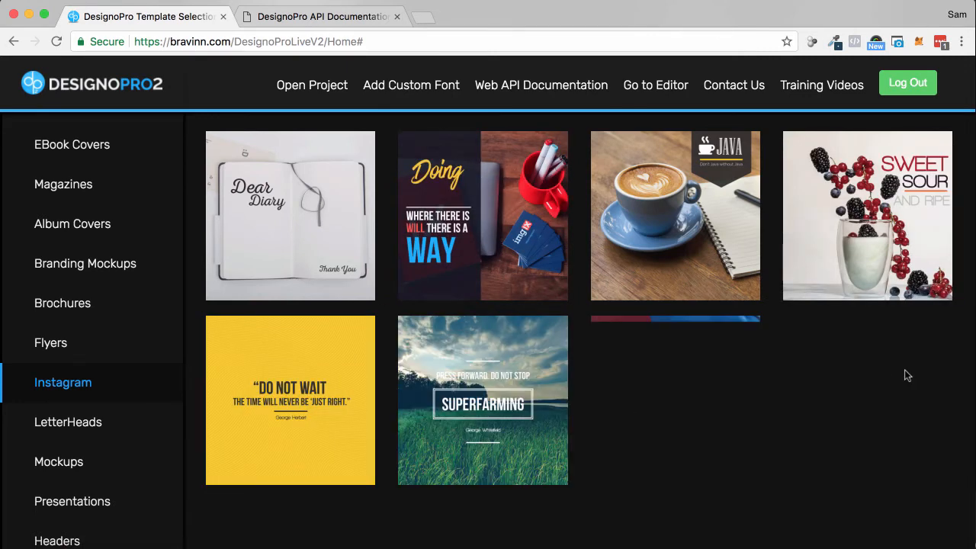
{"action": "mouse_move", "coordinate": [490, 414]}
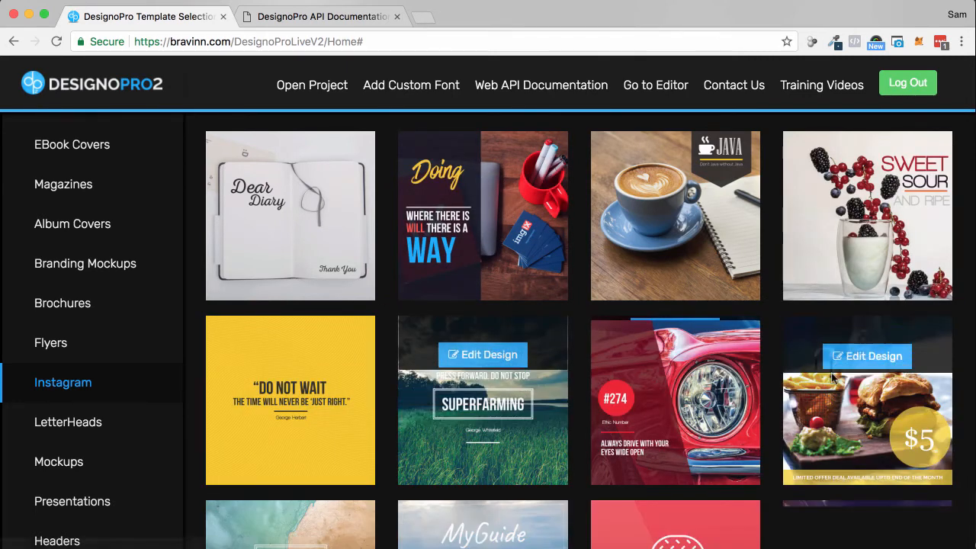
{"action": "left_click", "coordinate": [825, 226]}
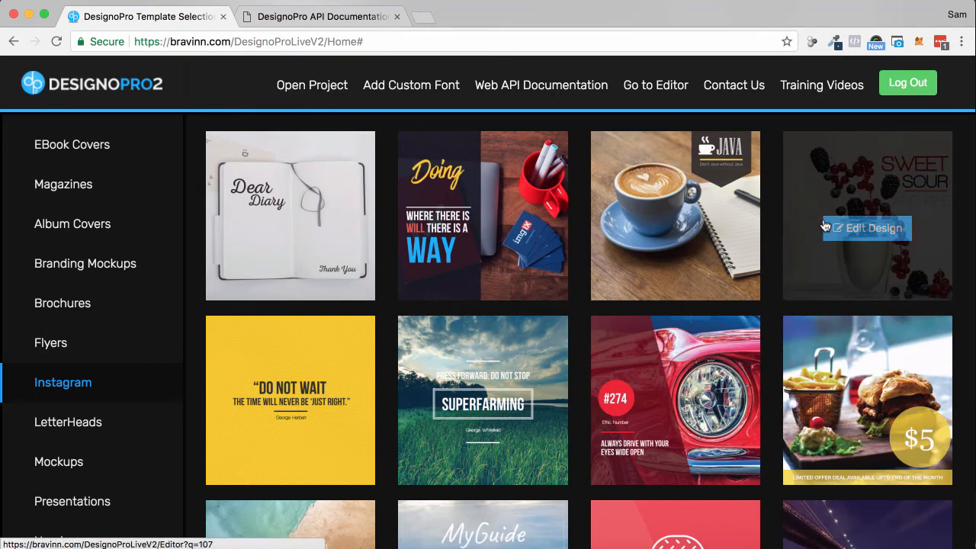
{"action": "scroll", "coordinate": [826, 225], "scroll_direction": "down", "scroll_amount": 1}
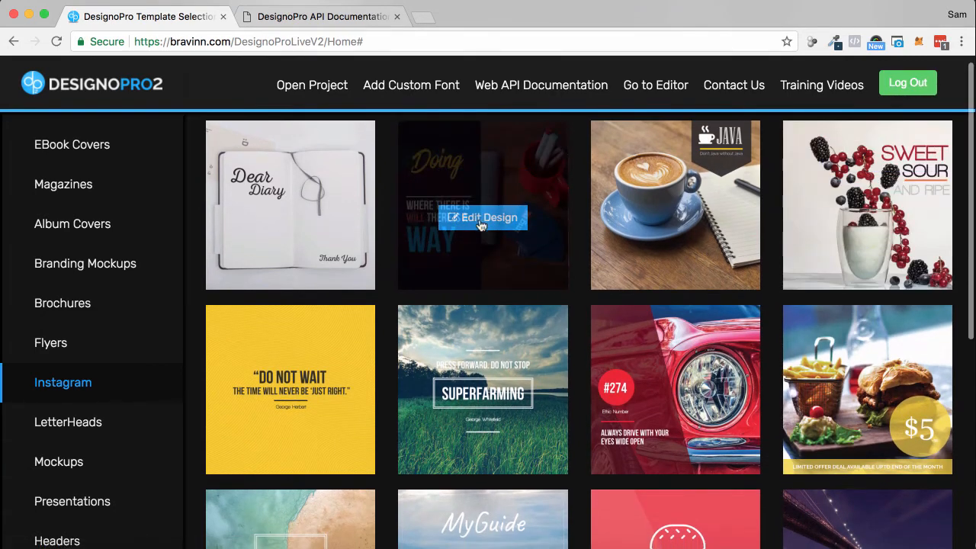
{"action": "left_click", "coordinate": [481, 222]}
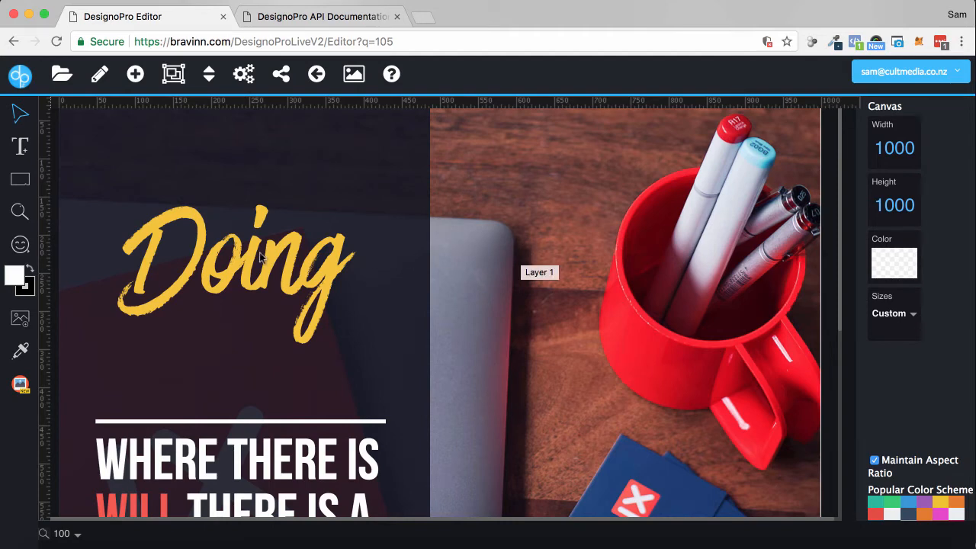
- Move the yellow "Doing" title down slightly to about X -1, Y 25, and change its text to "Demo"
{"action": "mouse_move", "coordinate": [205, 270]}
{"action": "left_mouse_down"}
{"action": "mouse_move", "coordinate": [192, 290]}
{"action": "mouse_move", "coordinate": [203, 249]}
{"action": "mouse_move", "coordinate": [209, 287]}
{"action": "left_mouse_up"}
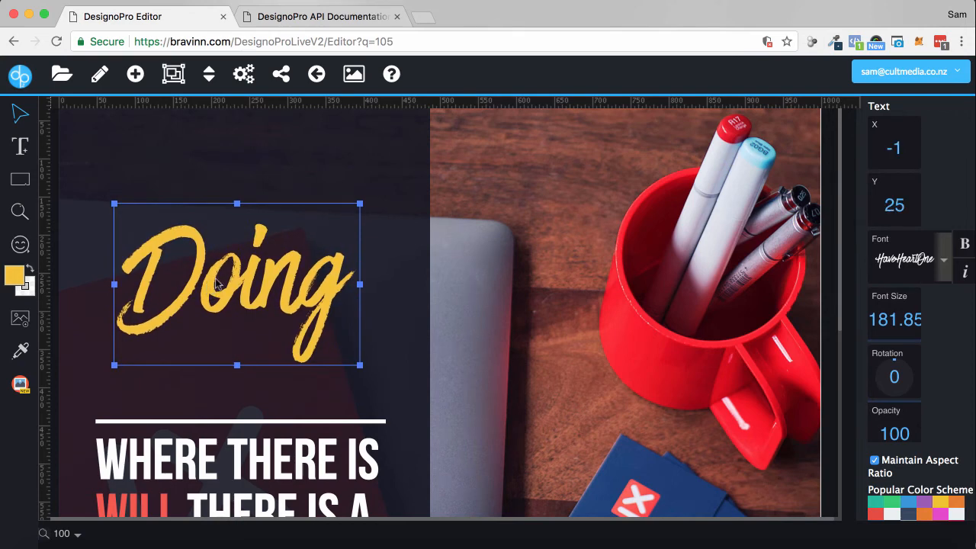
{"action": "double_click", "coordinate": [213, 276]}
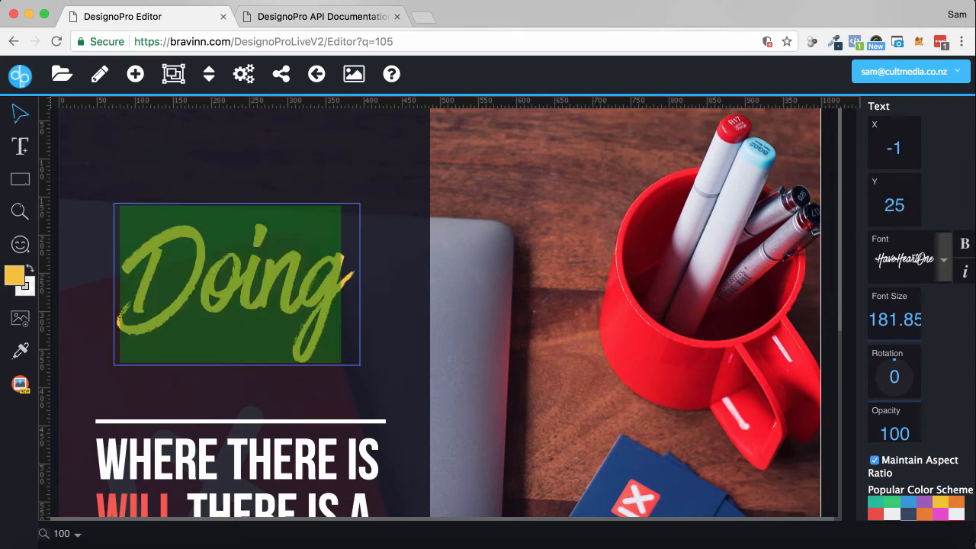
{"action": "type", "text": "Demo"}
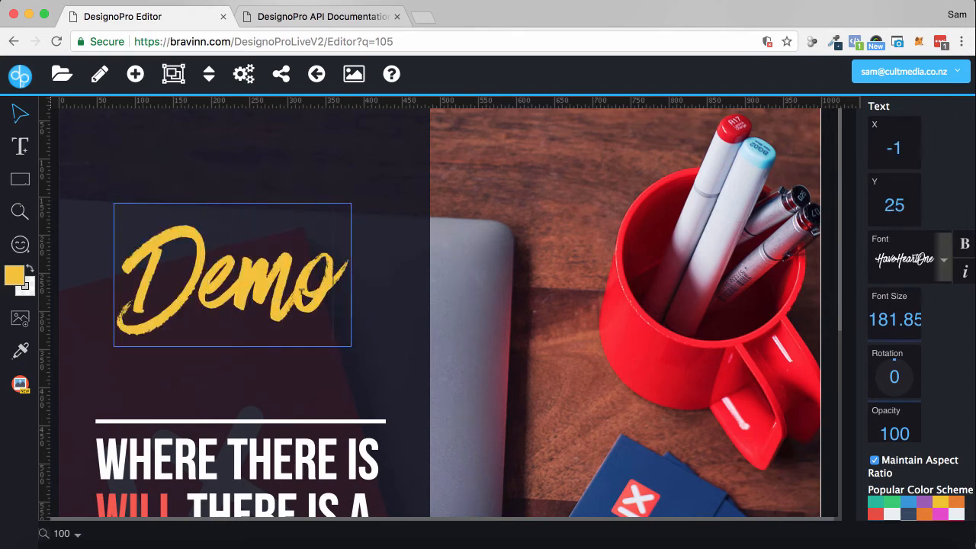
- Lock the "WHERE THERE IS" text line in place, test the lock, and unlock the line again
{"action": "scroll", "coordinate": [300, 305], "scroll_direction": "down", "scroll_amount": 3}
{"action": "left_click", "coordinate": [294, 349]}
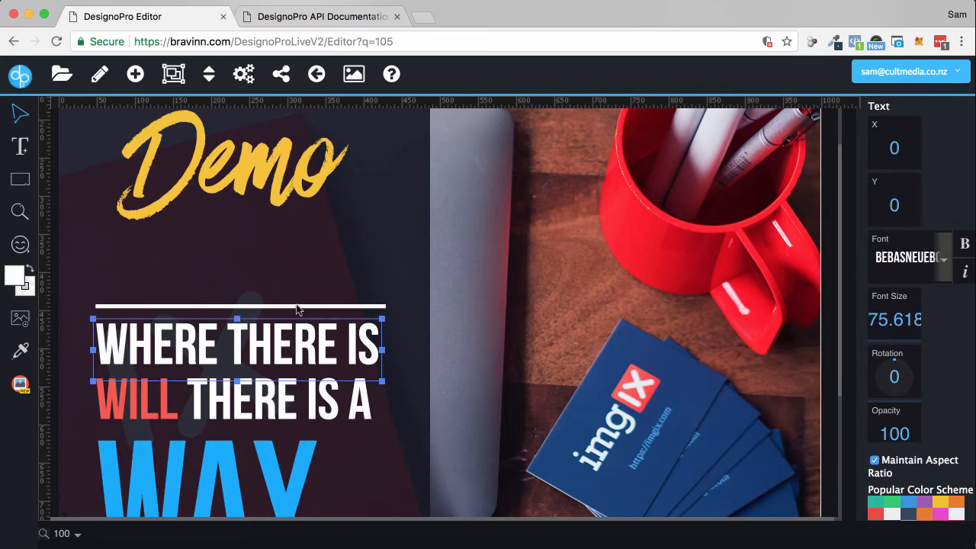
{"action": "scroll", "coordinate": [304, 310], "scroll_direction": "down", "scroll_amount": 5}
{"action": "scroll", "coordinate": [305, 311], "scroll_direction": "up", "scroll_amount": 3}
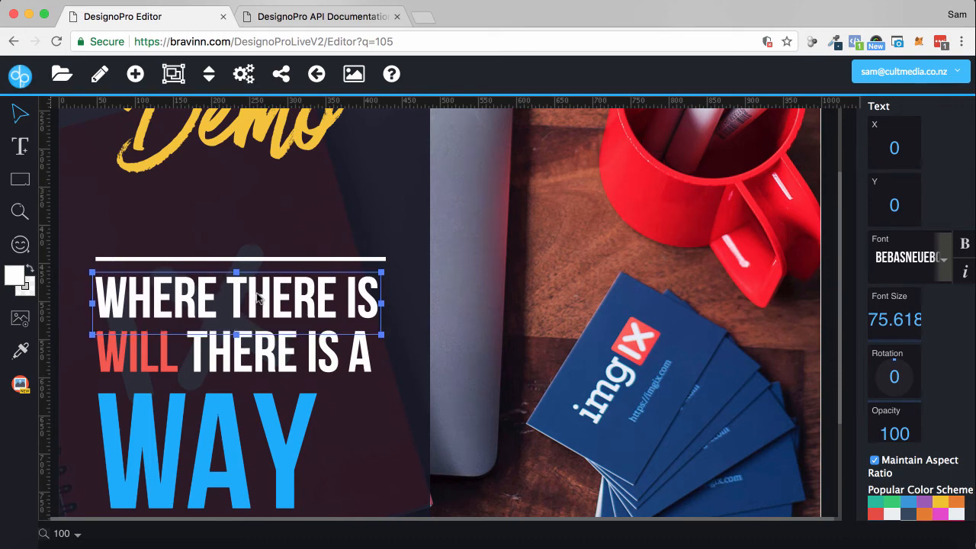
{"action": "left_click", "coordinate": [209, 75]}
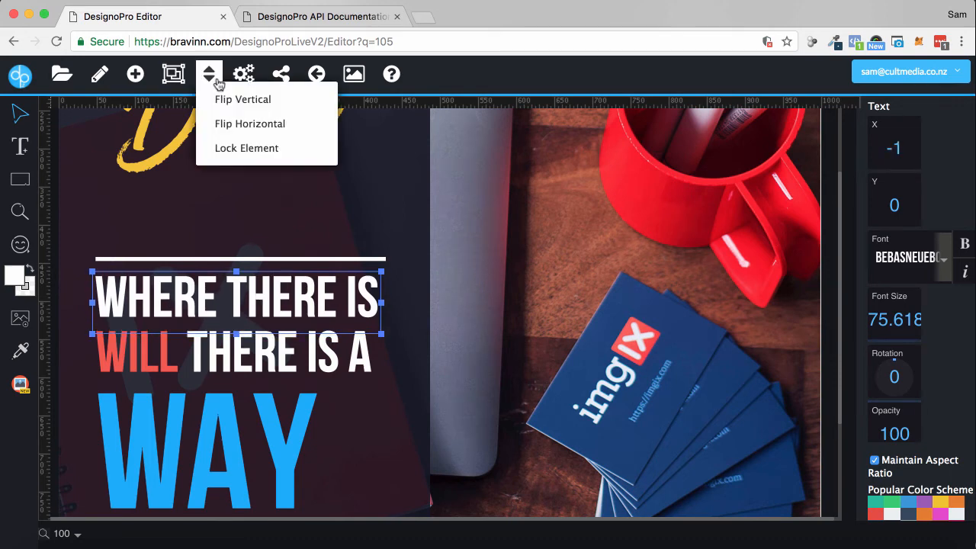
{"action": "left_click", "coordinate": [221, 149]}
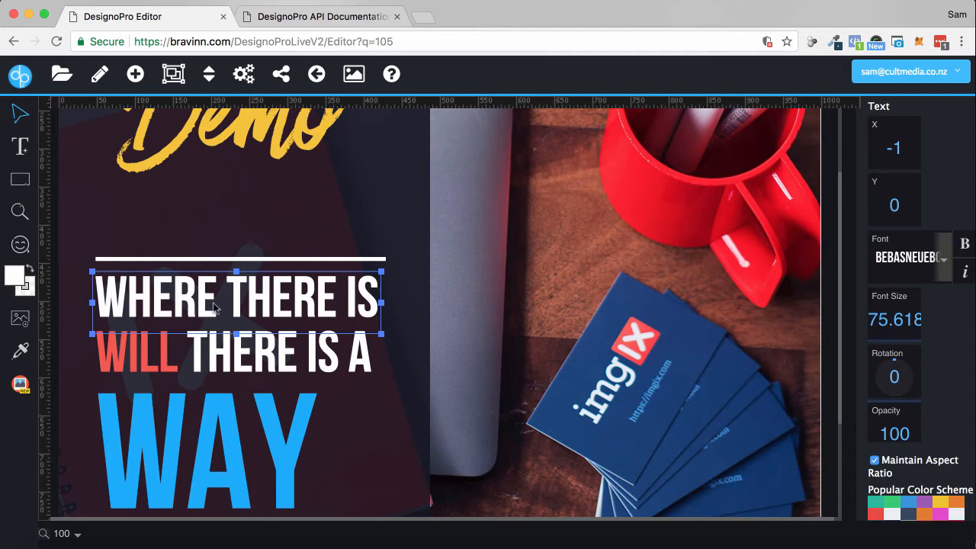
{"action": "left_click", "coordinate": [209, 74]}
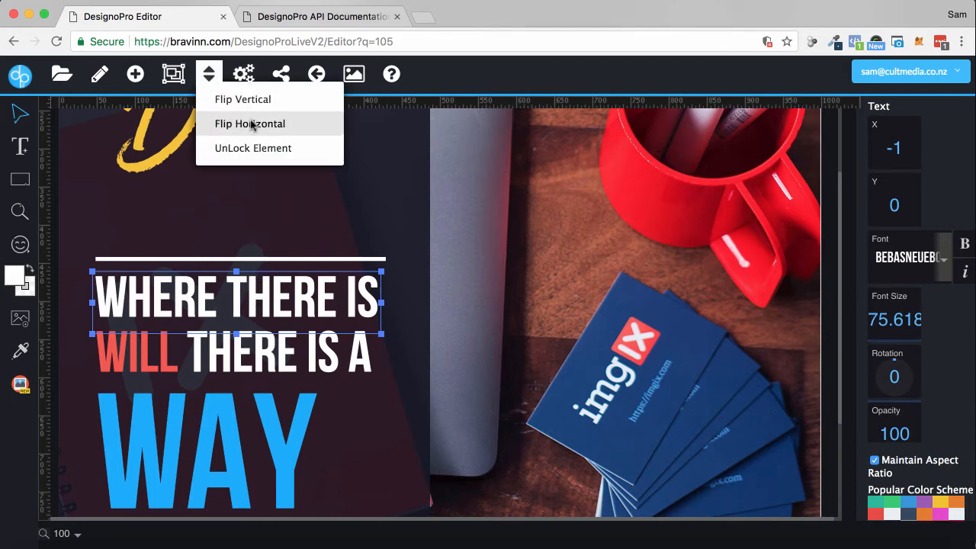
{"action": "left_click", "coordinate": [277, 310]}
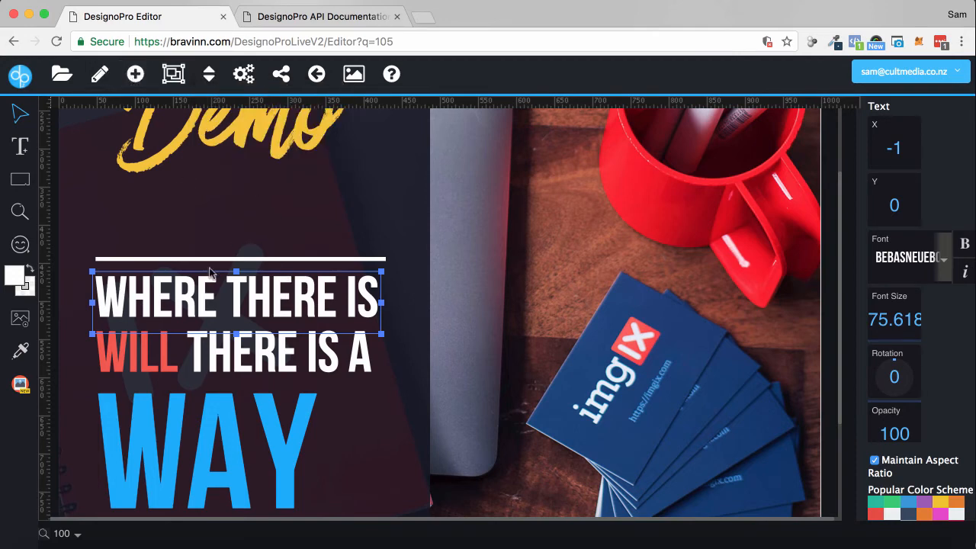
{"action": "scroll", "coordinate": [212, 294], "scroll_direction": "up", "scroll_amount": 1}
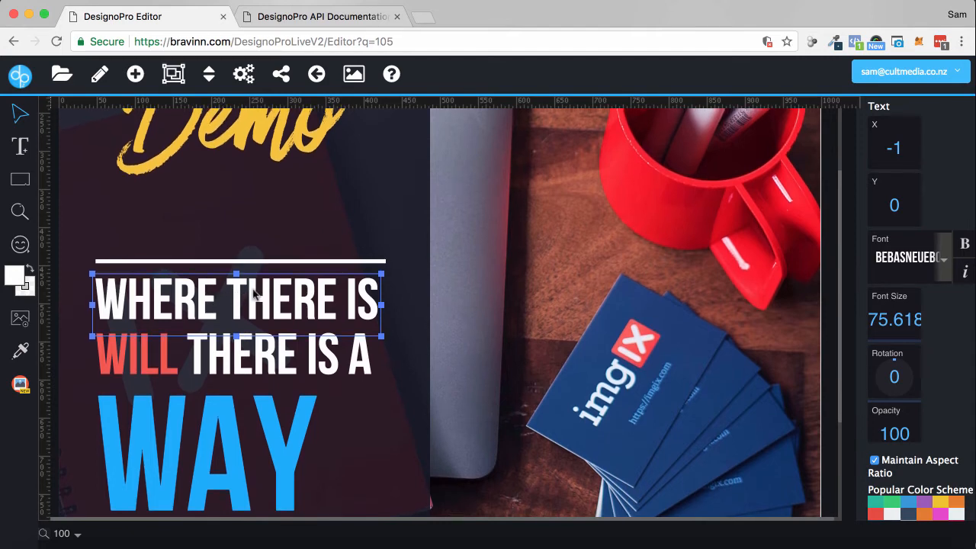
{"action": "left_click", "coordinate": [215, 76]}
{"action": "left_click", "coordinate": [228, 148]}
- Try blue and purple from the popular color scheme on the "WHERE THERE IS" text line
{"action": "left_click", "coordinate": [896, 496]}
{"action": "left_click", "coordinate": [909, 499]}
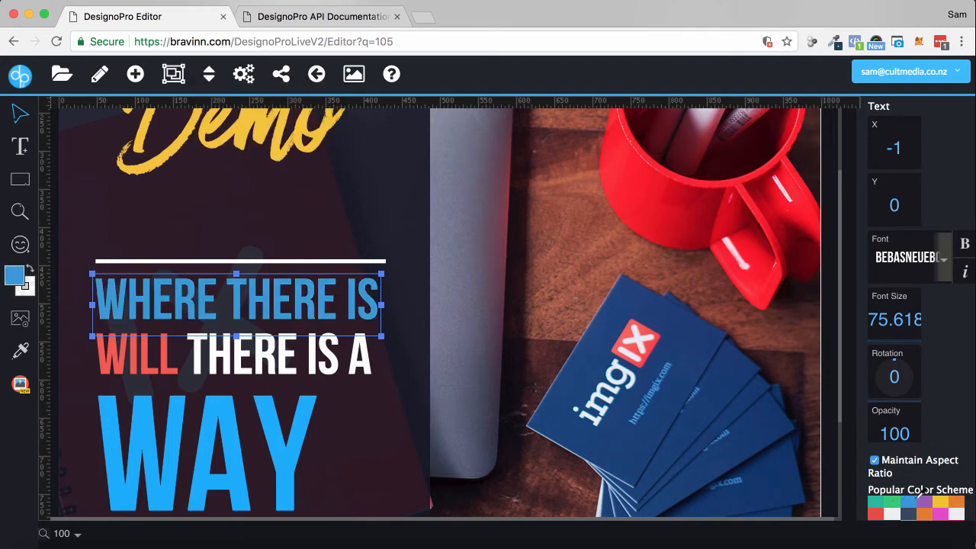
{"action": "left_click", "coordinate": [924, 499]}
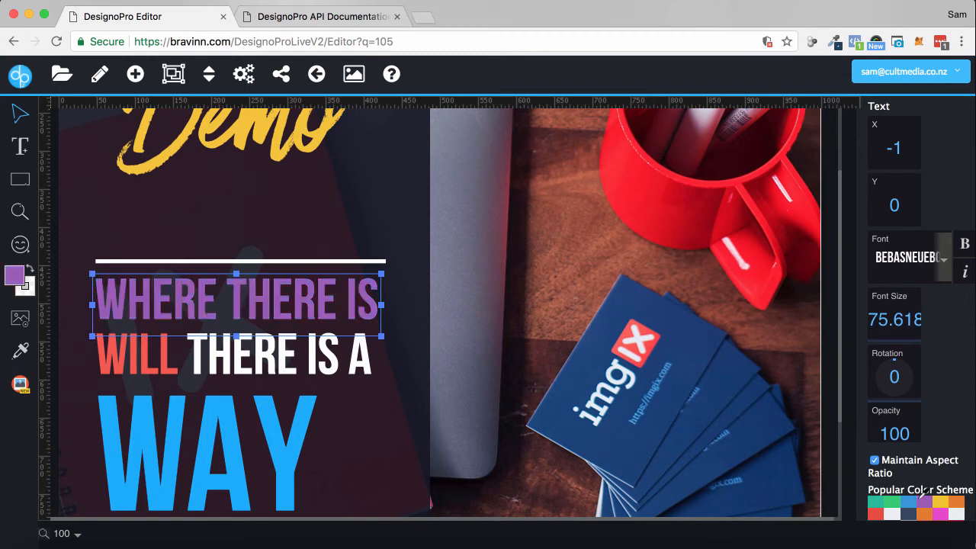
- Recolor the "WHERE THERE IS" line with the eyedropper, sampling the red of "WILL", a dark background tone and finally white
{"action": "left_click", "coordinate": [23, 352]}
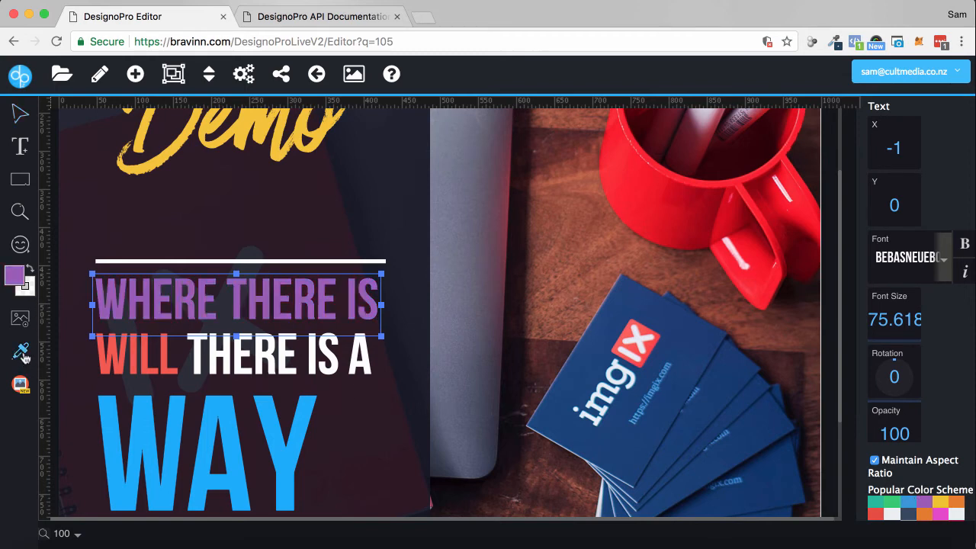
{"action": "left_click", "coordinate": [111, 352]}
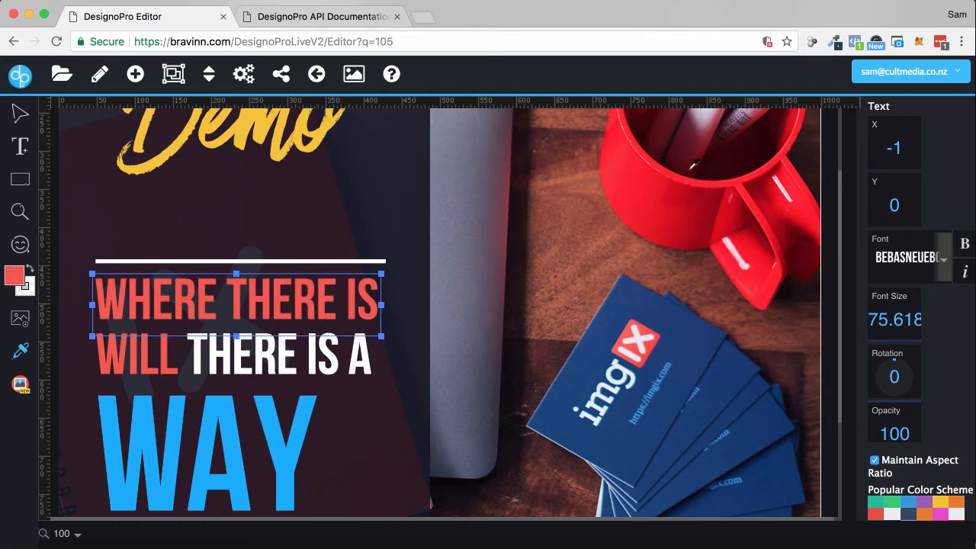
{"action": "left_click", "coordinate": [670, 182]}
{"action": "left_click", "coordinate": [376, 196]}
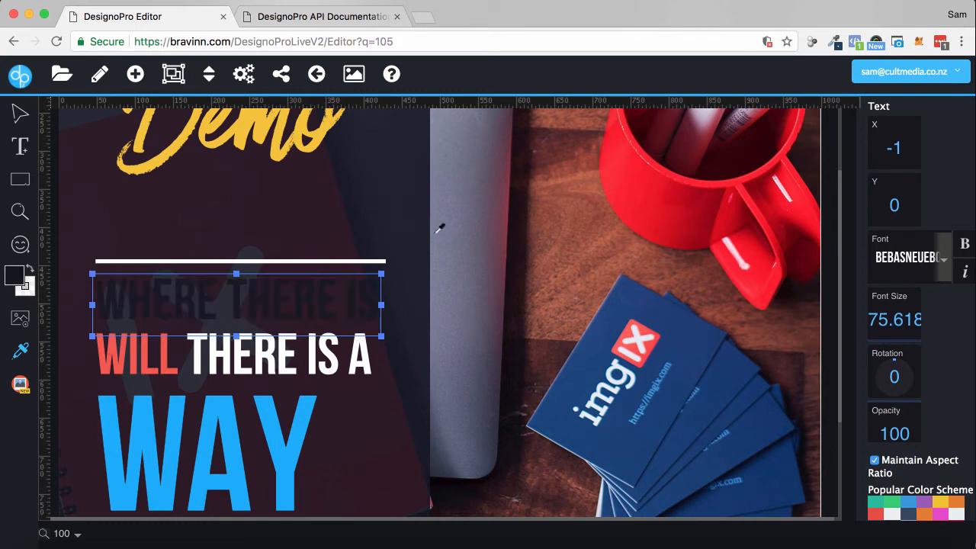
{"action": "left_click", "coordinate": [642, 299]}
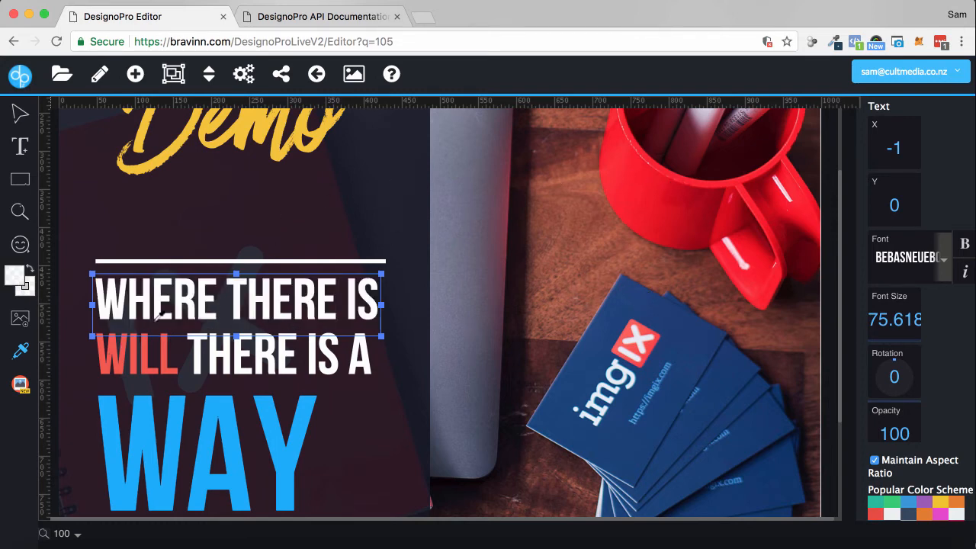
- Import the white PNG logo from the computer into the design
{"action": "left_click", "coordinate": [20, 320]}
{"action": "left_click", "coordinate": [241, 122]}
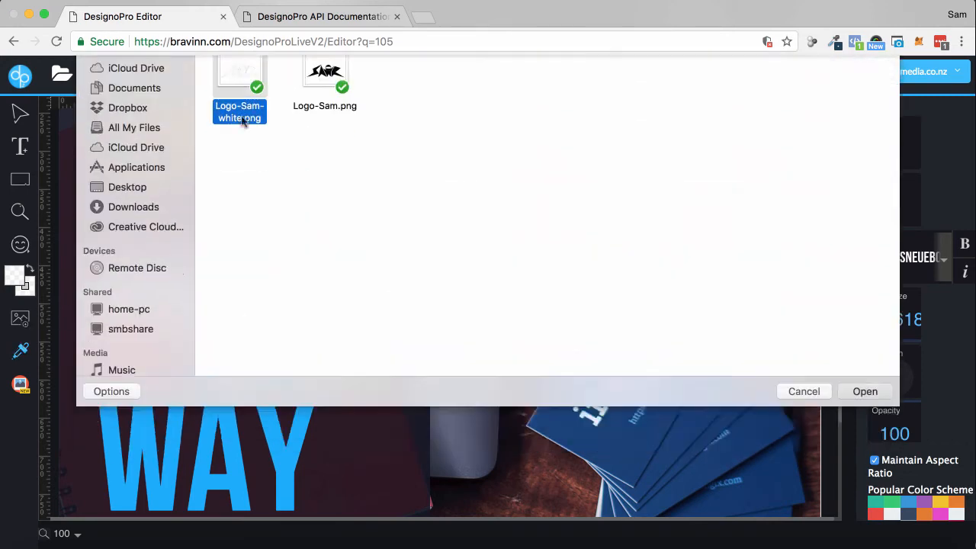
{"action": "double_click", "coordinate": [241, 122]}
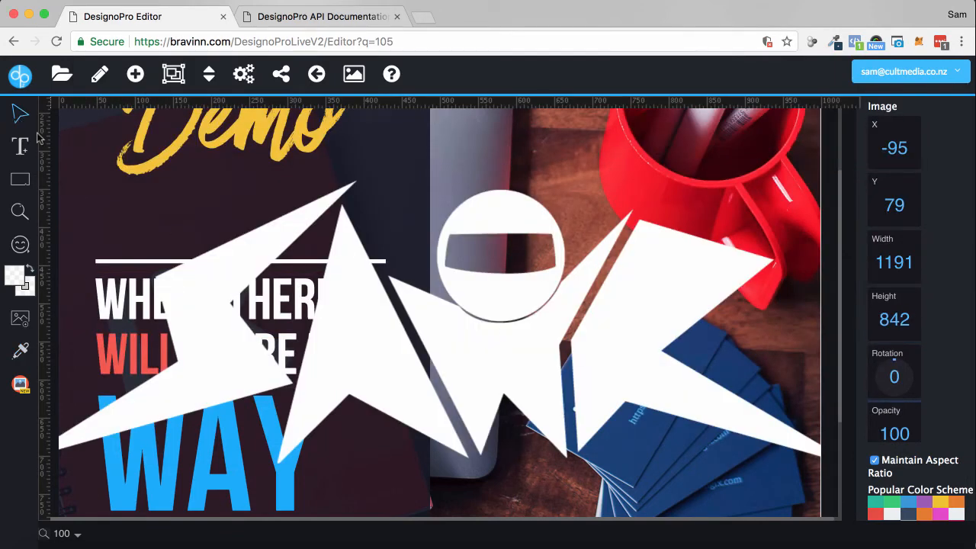
- Scale the logo down to about 243 × 172 and place it between the "Demo" title and the white line
{"action": "left_click_drag", "start_coordinate": [215, 288], "coordinate": [329, 302]}
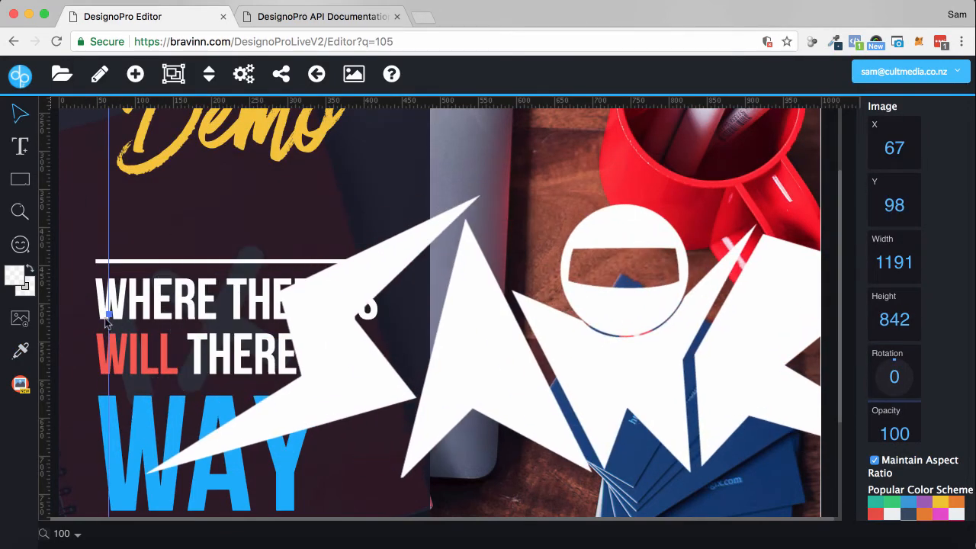
{"action": "left_click_drag", "start_coordinate": [108, 313], "coordinate": [591, 297]}
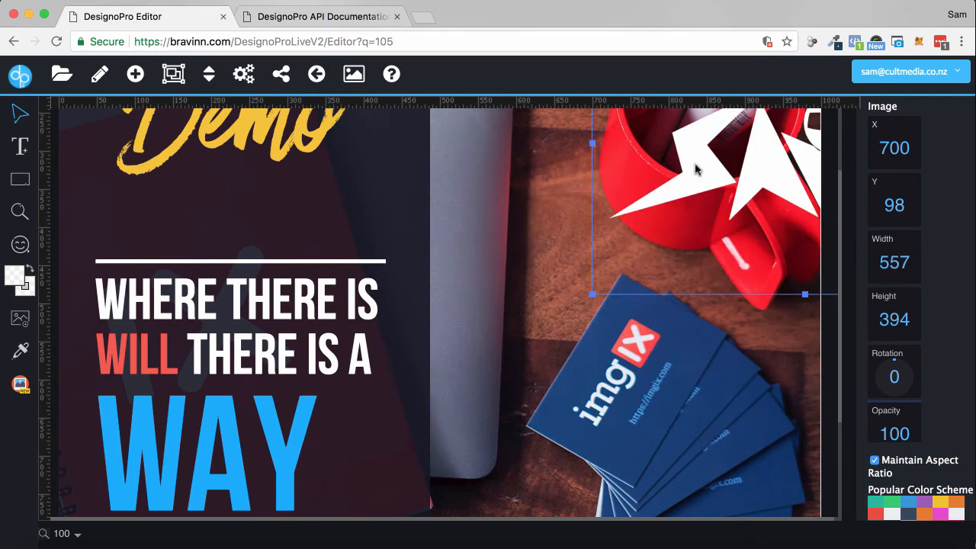
{"action": "left_click_drag", "start_coordinate": [683, 171], "coordinate": [378, 225]}
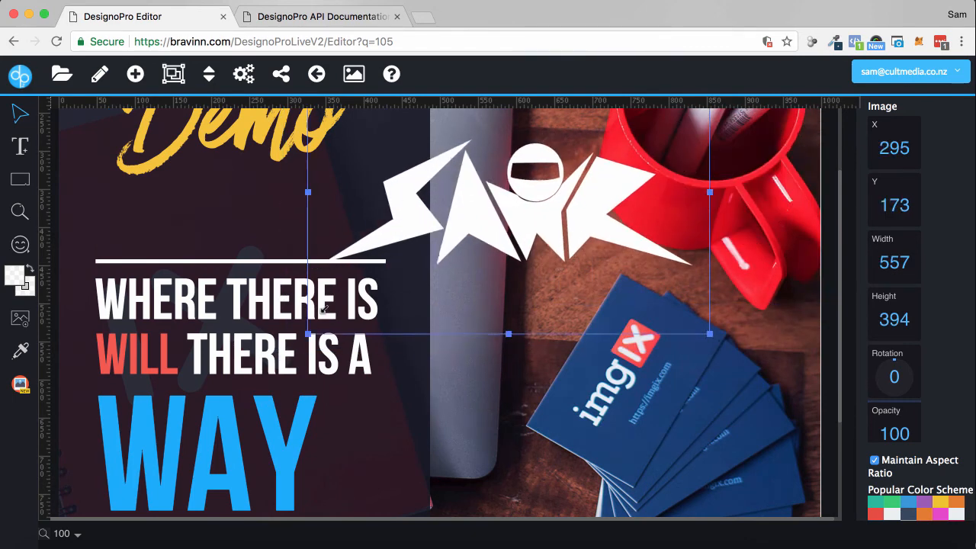
{"action": "left_click_drag", "start_coordinate": [286, 347], "coordinate": [524, 183]}
{"action": "left_click_drag", "start_coordinate": [657, 120], "coordinate": [271, 207]}
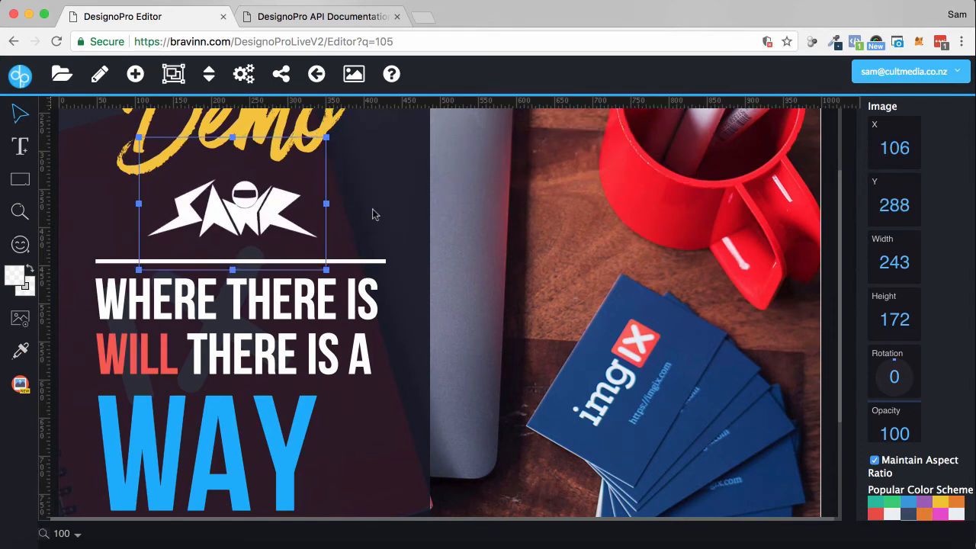
- View the shape library's Basic shapes and its categories, and return to the selection tool
{"action": "scroll", "coordinate": [372, 214], "scroll_direction": "down", "scroll_amount": 5}
{"action": "scroll", "coordinate": [373, 214], "scroll_direction": "up", "scroll_amount": 3}
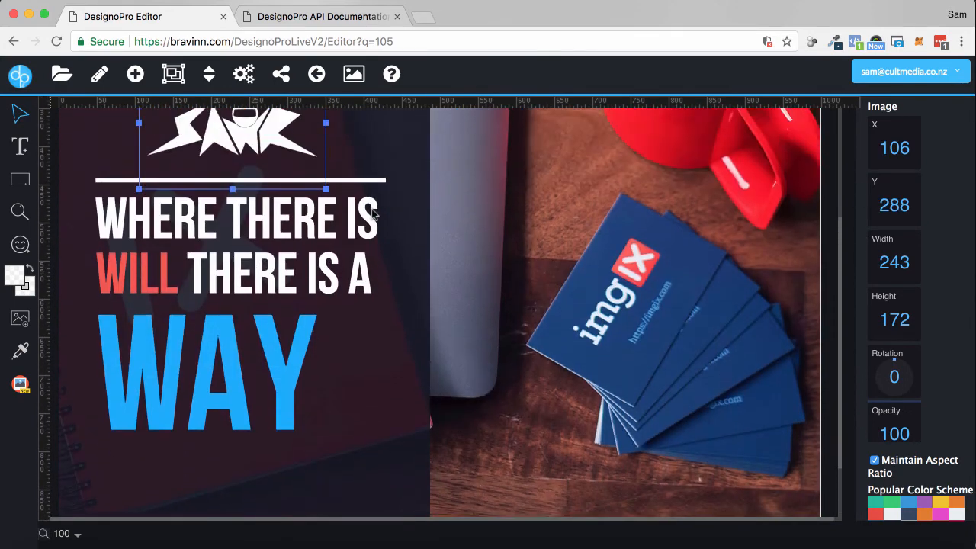
{"action": "left_click", "coordinate": [16, 249]}
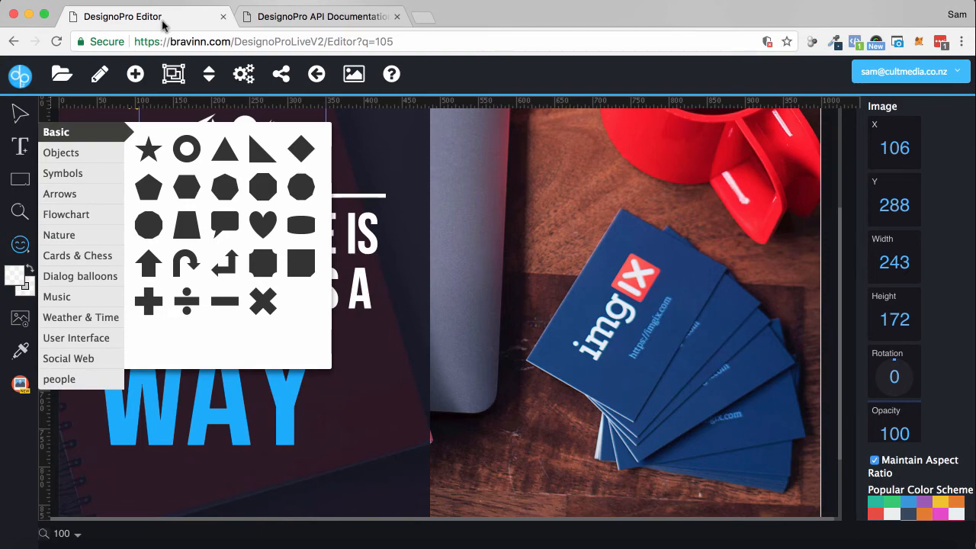
{"action": "scroll", "coordinate": [365, 175], "scroll_direction": "down", "scroll_amount": 2}
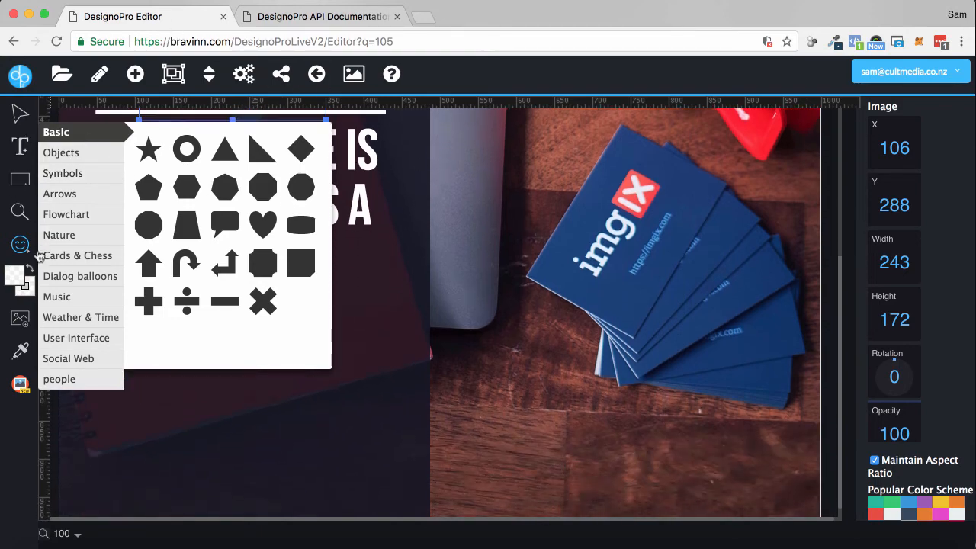
{"action": "left_click", "coordinate": [19, 115]}
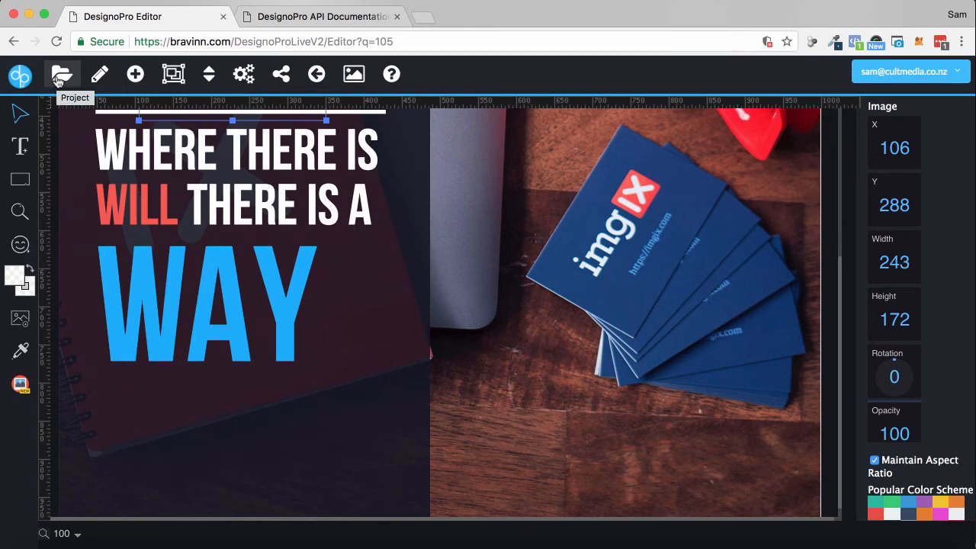
- Preview the design on the garment mockups, from the black hoodie through to the dark green sweatshirt, and close the preview
{"action": "left_click", "coordinate": [58, 81]}
{"action": "left_click", "coordinate": [58, 79]}
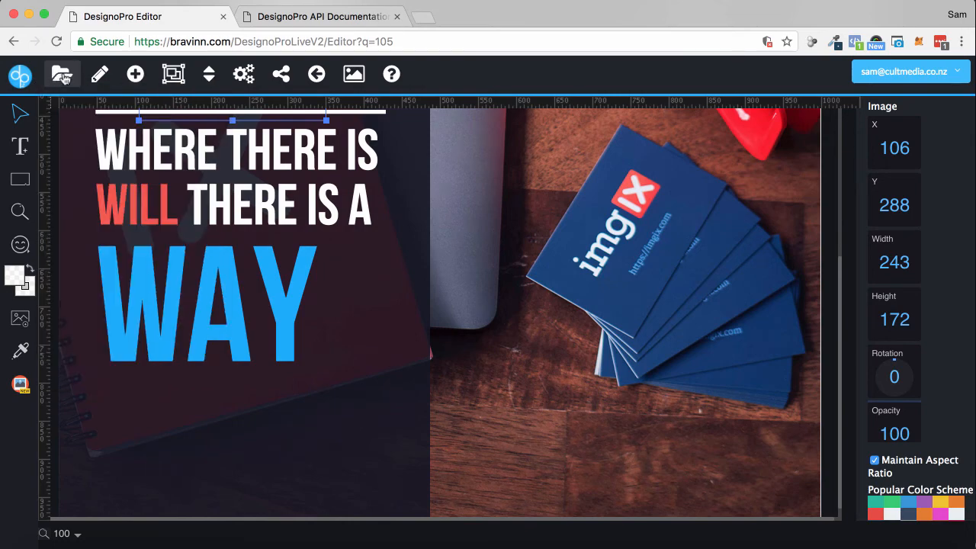
{"action": "left_click", "coordinate": [64, 79]}
{"action": "left_click", "coordinate": [93, 369]}
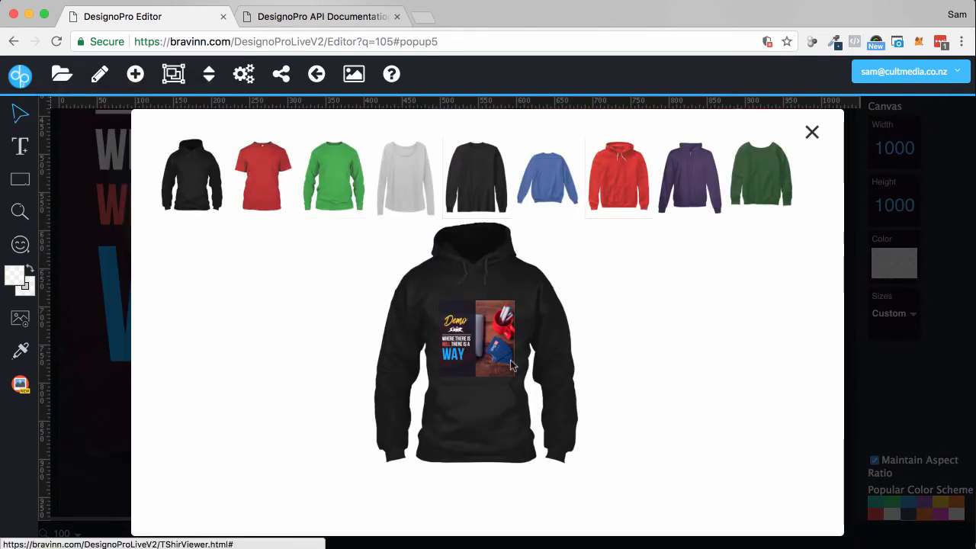
{"action": "left_click", "coordinate": [412, 188]}
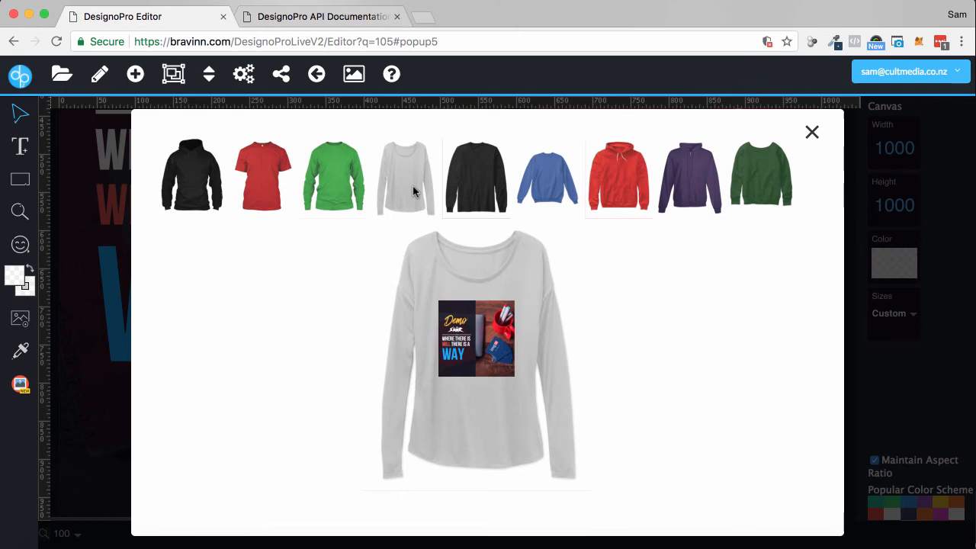
{"action": "left_click", "coordinate": [488, 185]}
{"action": "left_click", "coordinate": [557, 180]}
{"action": "left_click", "coordinate": [631, 185]}
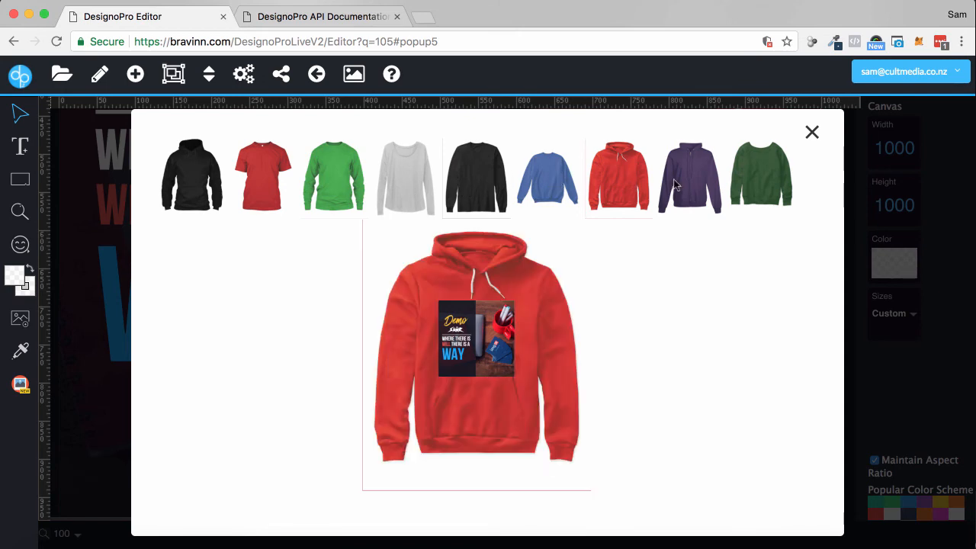
{"action": "left_click", "coordinate": [683, 181]}
{"action": "left_click", "coordinate": [762, 179]}
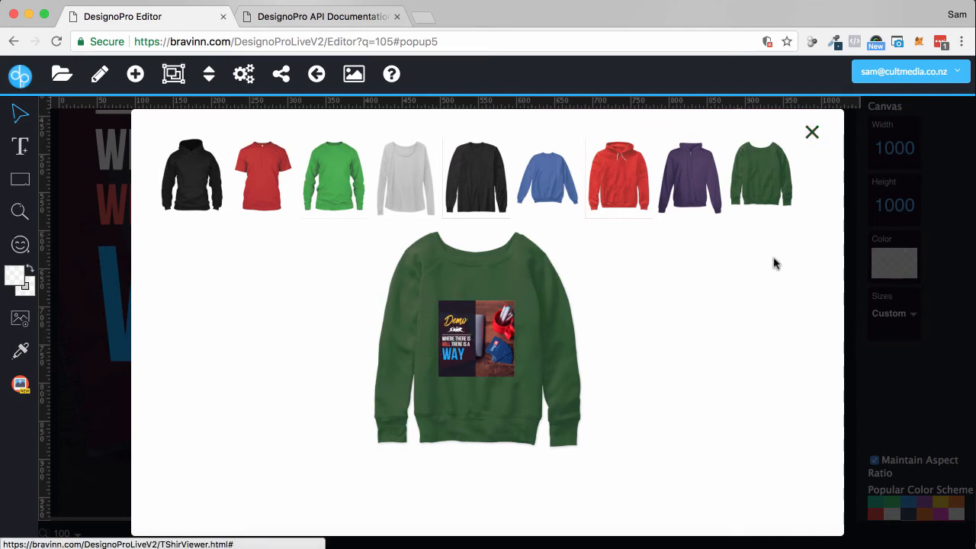
{"action": "left_click", "coordinate": [812, 131]}
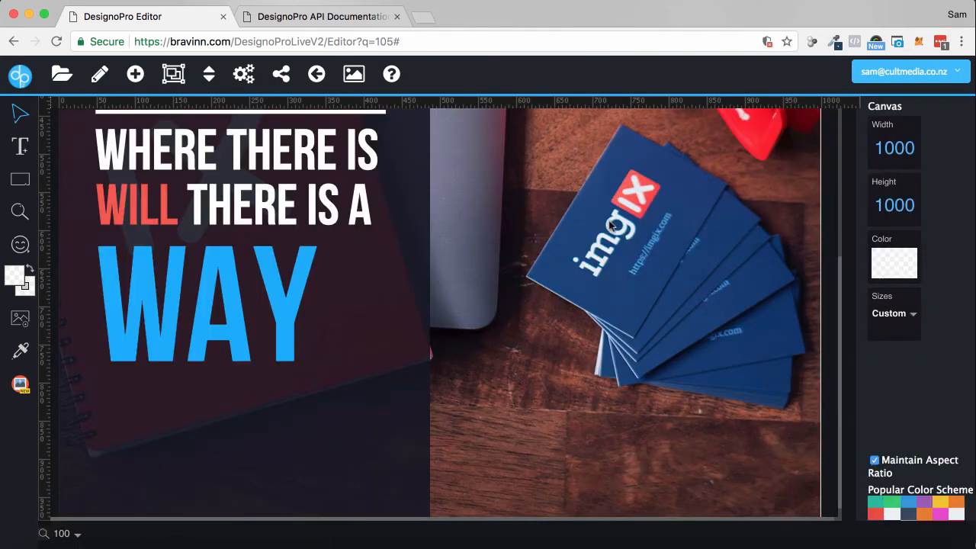
- Look over the project's save, cloud and export commands, the help options and the finished design
{"action": "scroll", "coordinate": [608, 220], "scroll_direction": "up", "scroll_amount": 5}
{"action": "scroll", "coordinate": [608, 220], "scroll_direction": "down", "scroll_amount": 5}
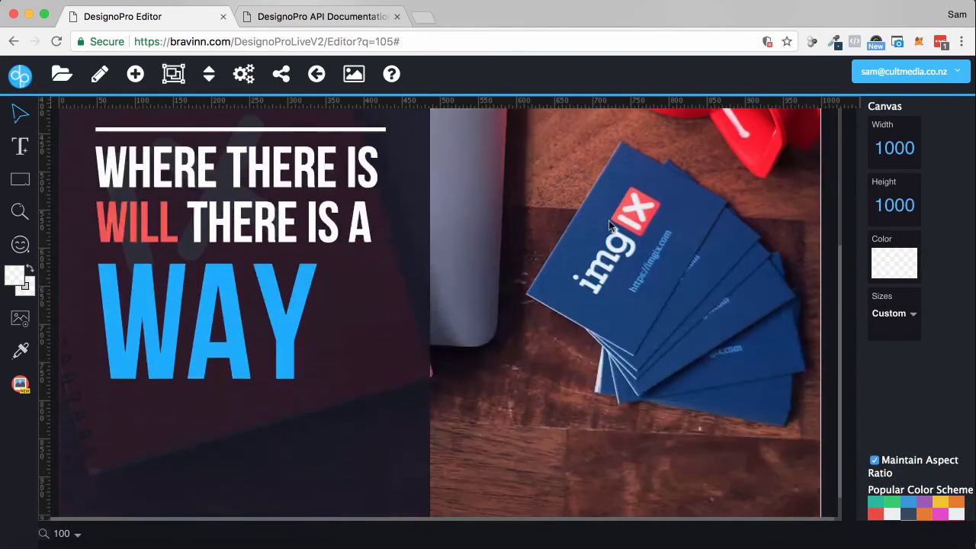
{"action": "left_click", "coordinate": [67, 83]}
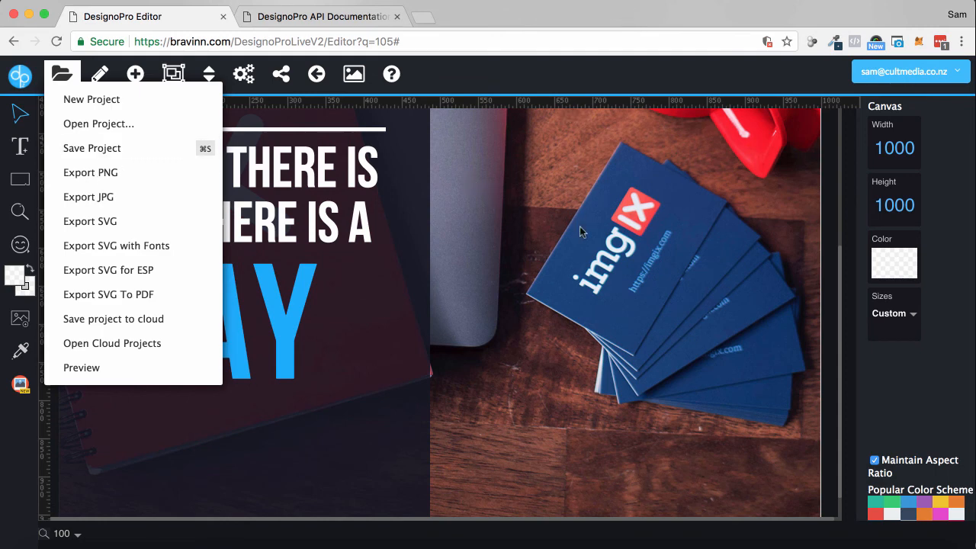
{"action": "scroll", "coordinate": [580, 227], "scroll_direction": "down", "scroll_amount": 1}
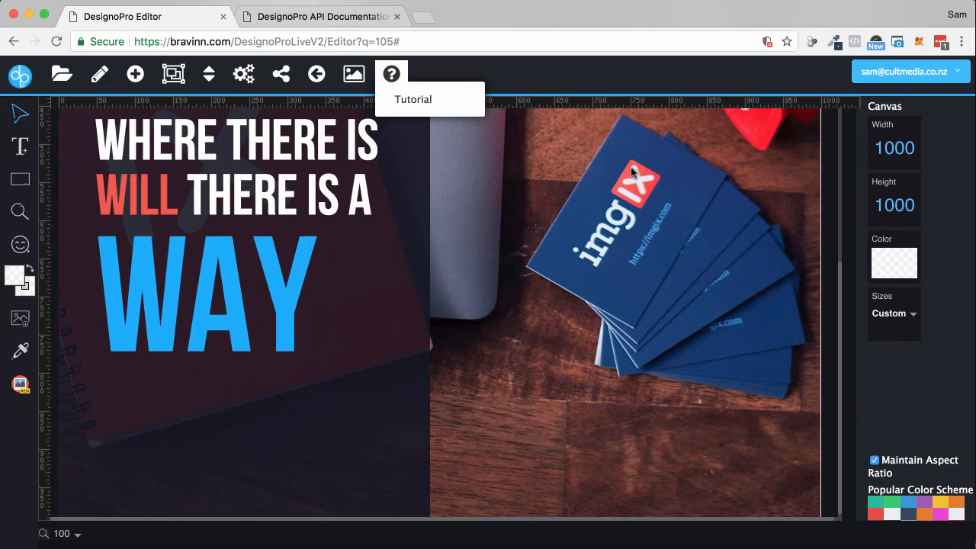
{"action": "scroll", "coordinate": [652, 182], "scroll_direction": "up", "scroll_amount": 5}
{"action": "scroll", "coordinate": [652, 183], "scroll_direction": "down", "scroll_amount": 2}
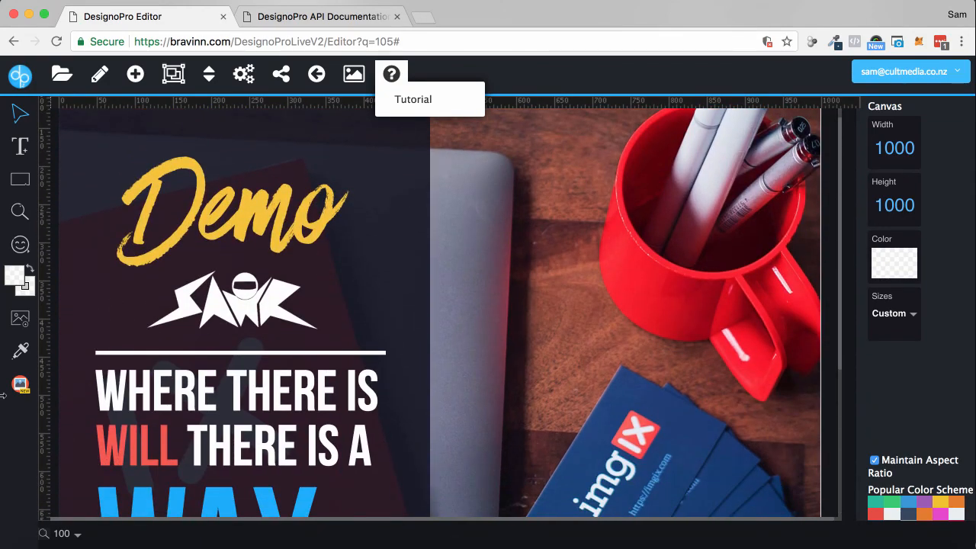